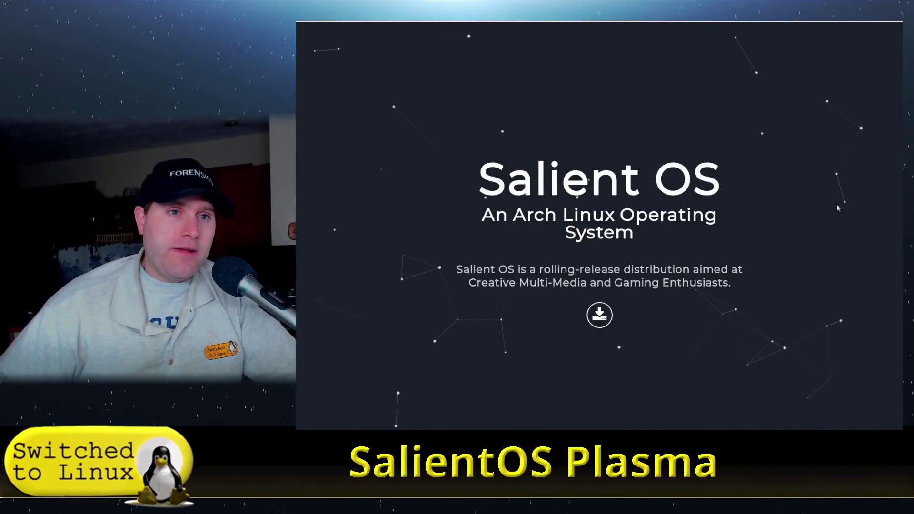
Step: Go to the Salient OS SourceForge page and scroll through its summary and feature list
scroll(565, 208, "down", 2)
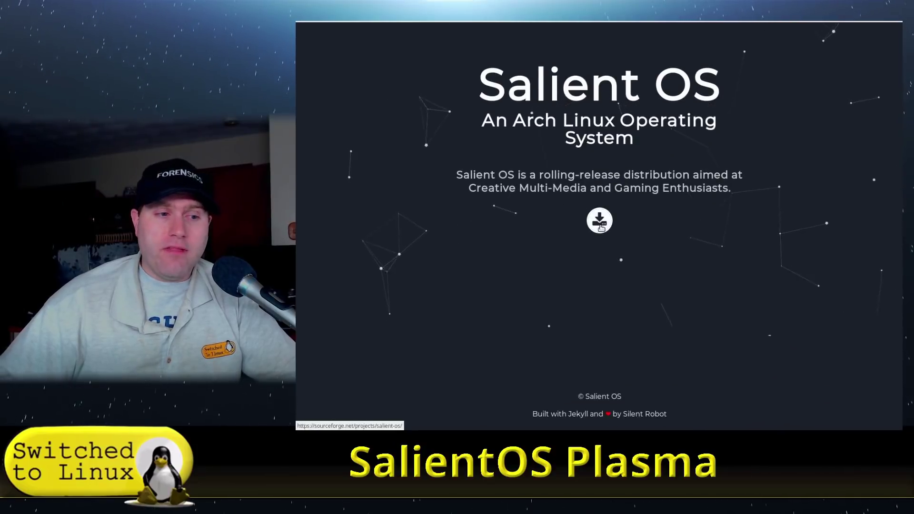
left_click(600, 221)
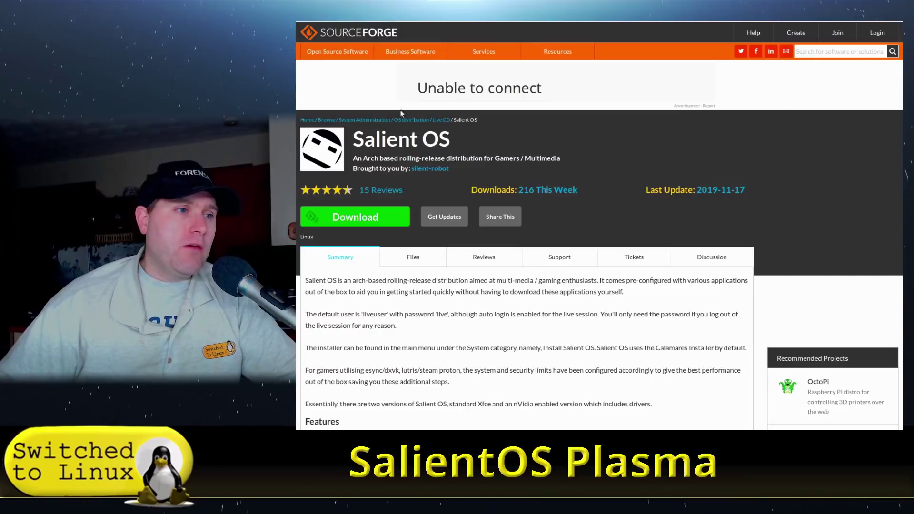
scroll(546, 166, "down", 2)
scroll(543, 196, "down", 1)
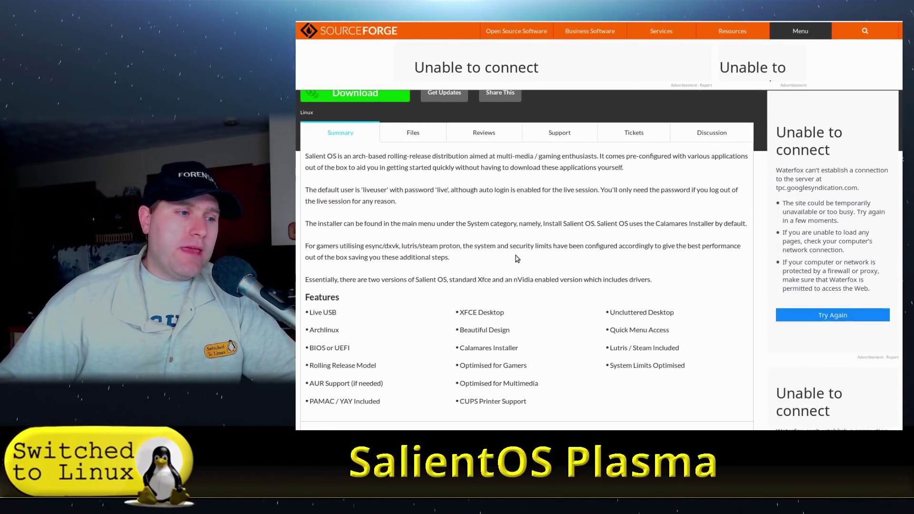
scroll(500, 257, "down", 1)
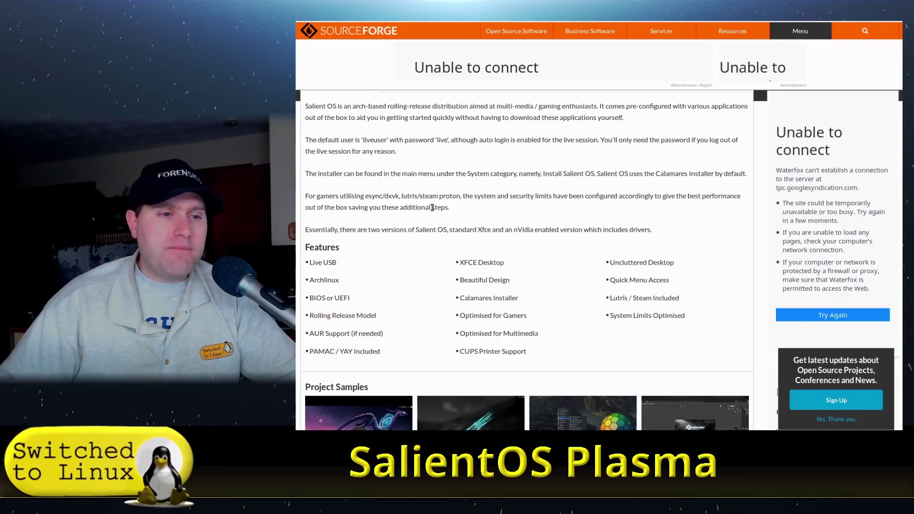
scroll(379, 237, "up", 4)
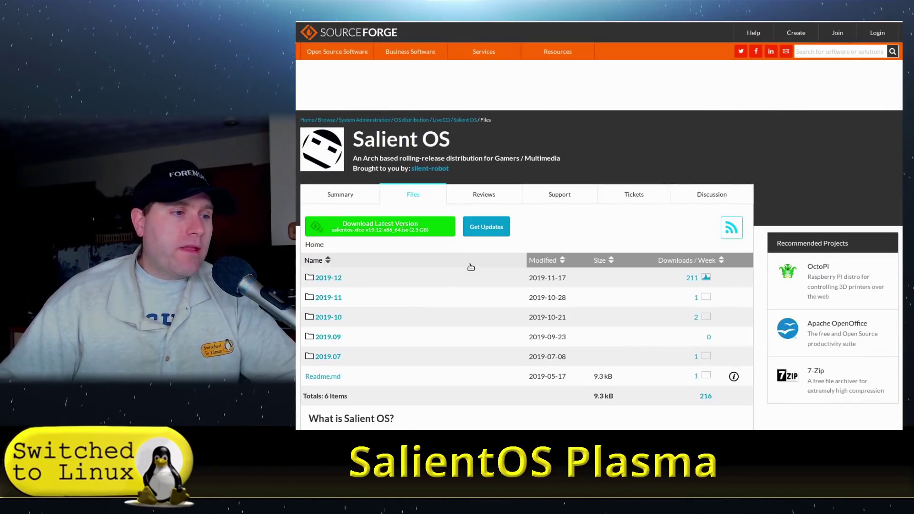
Step: Open the 2019-12 release folder with the v19.12 Plasma and XFCE ISOs and read its changelog
scroll(386, 257, "down", 1)
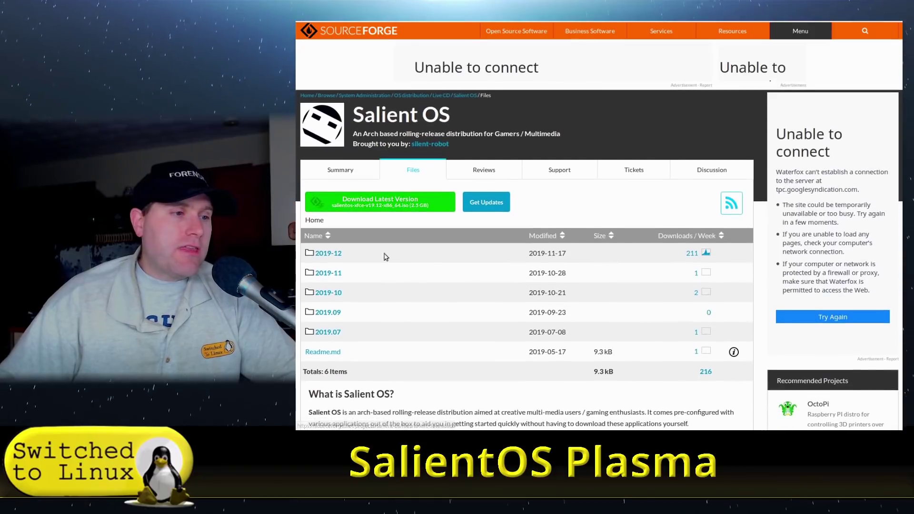
left_click(326, 255)
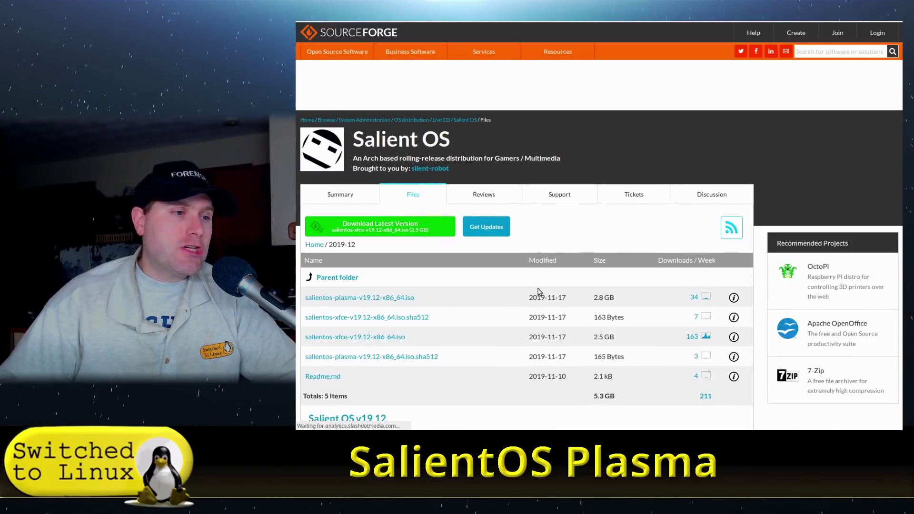
scroll(528, 285, "down", 1)
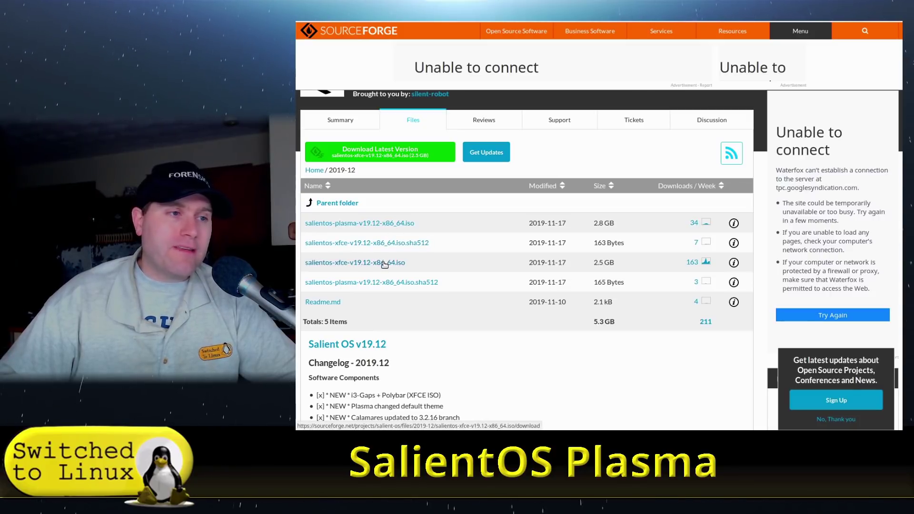
scroll(453, 312, "down", 3)
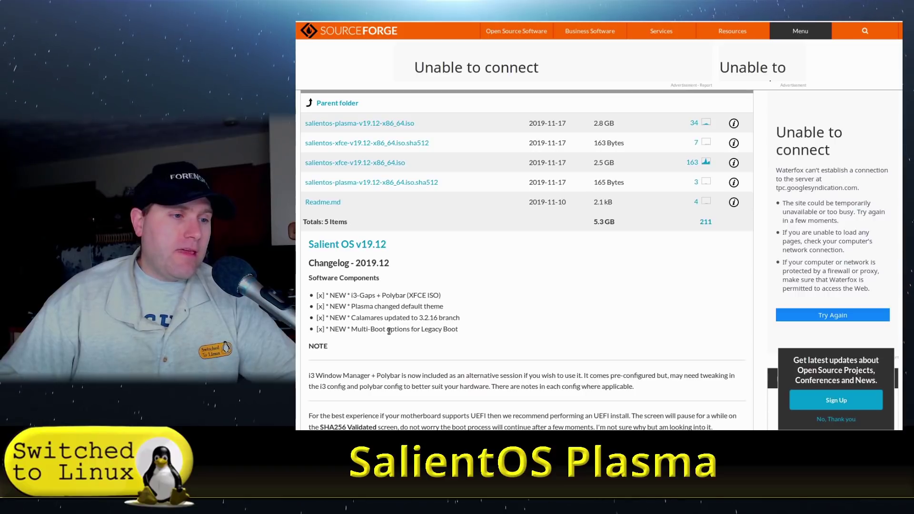
scroll(555, 320, "down", 6)
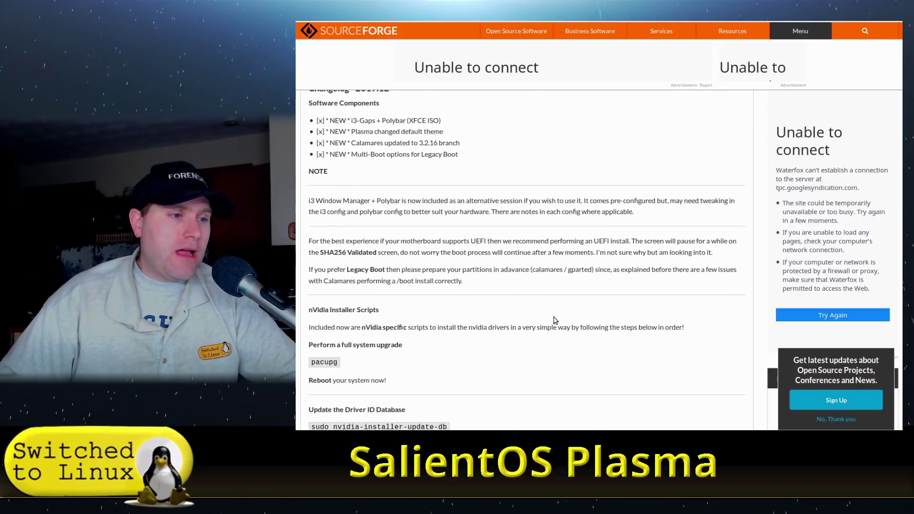
scroll(556, 318, "up", 10)
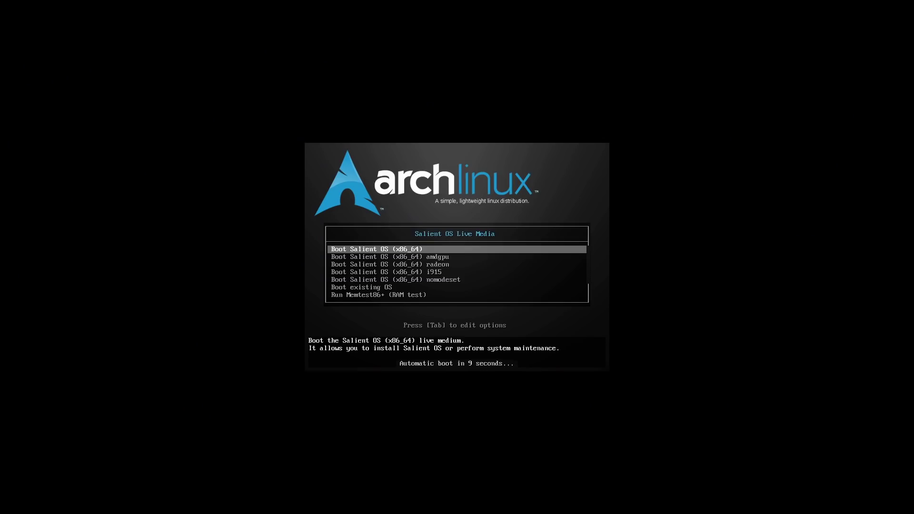
Step: Browse the live boot entries (default, amdgpu, radeon, nomodeset) and boot Salient OS
key("Down")
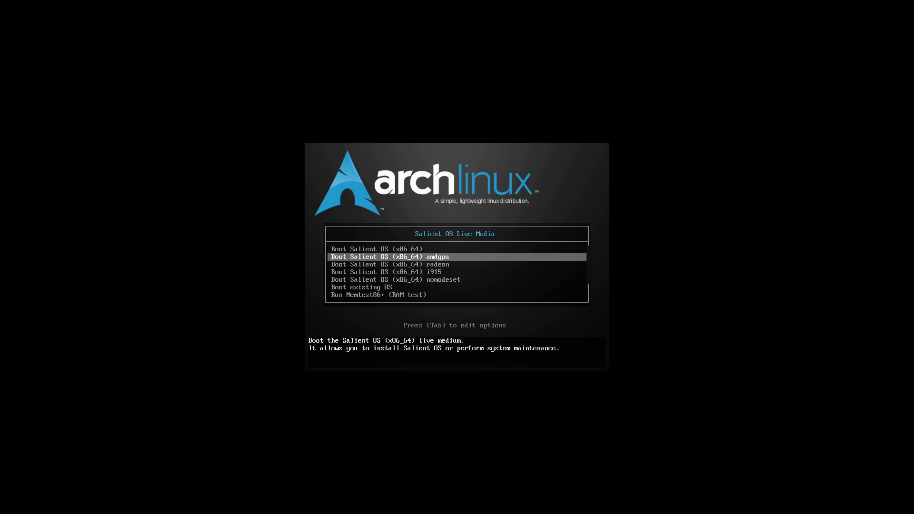
key("Up")
key("Down")
key("Down")
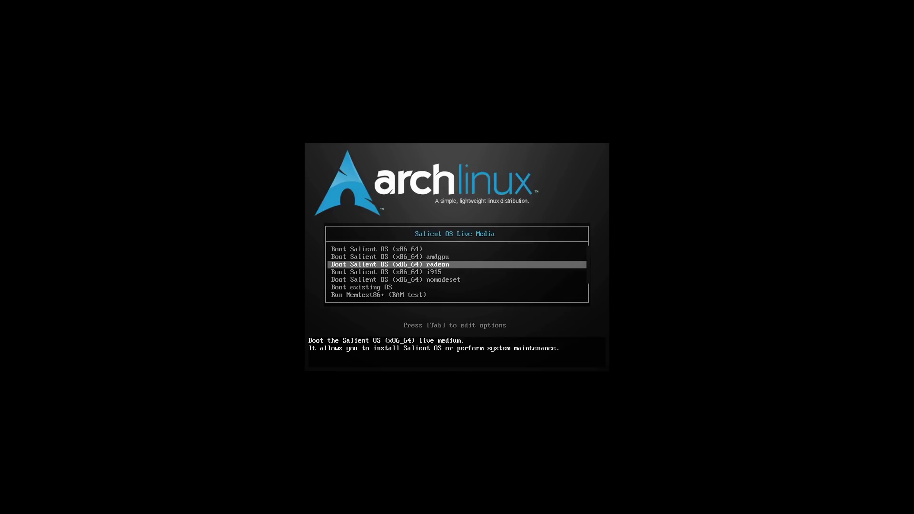
key("Down")
key("Down")
key("Down")
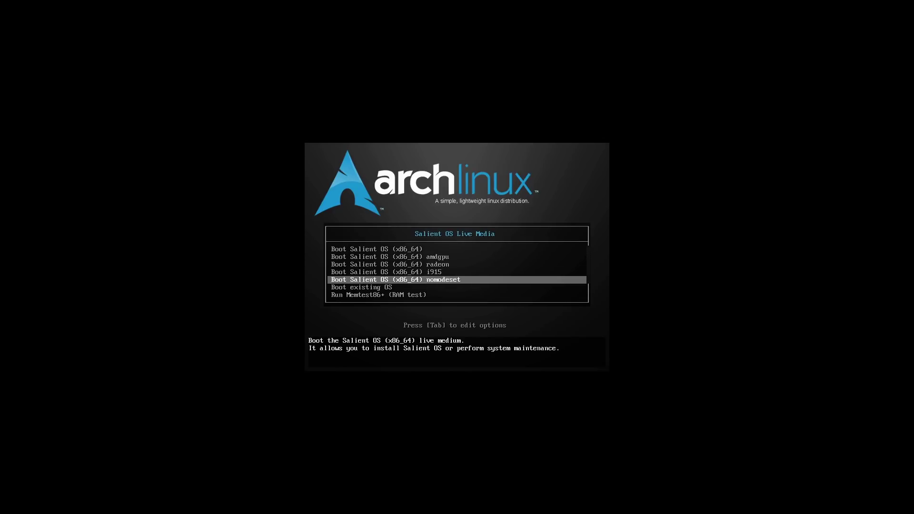
key("Up")
key("Up")
key("Up")
key("Up")
key("Up")
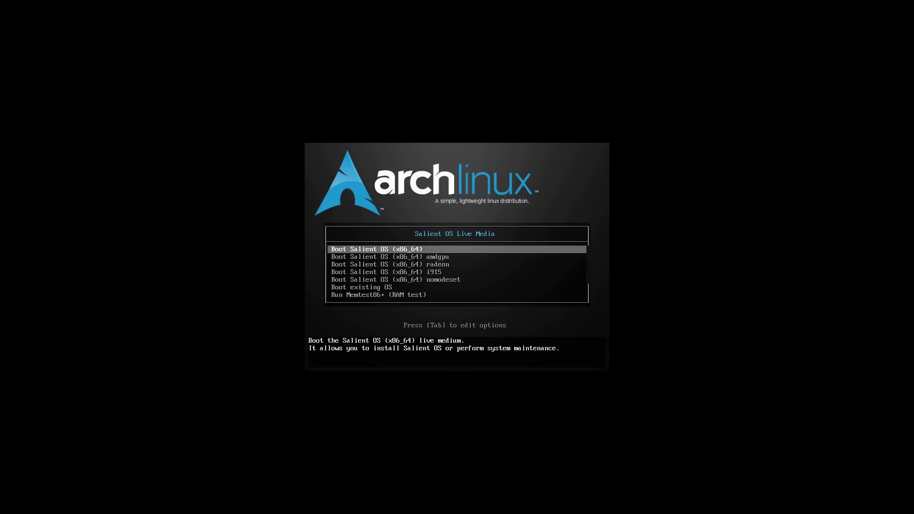
key("Down")
key("Down")
key("Up")
key("Up")
key("Down")
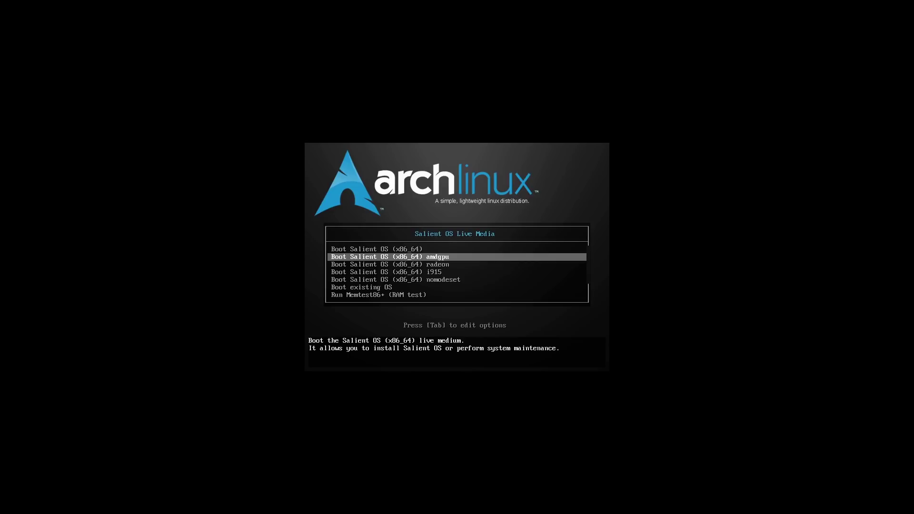
key("Down")
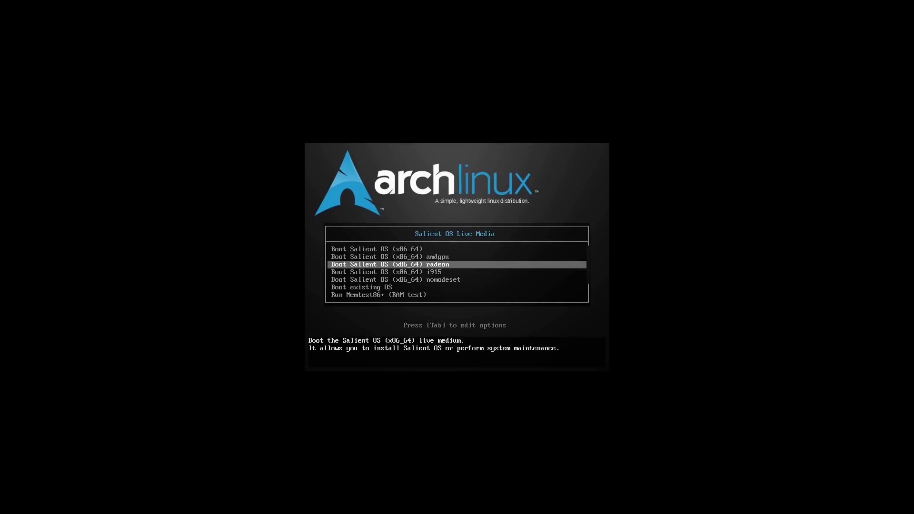
key("Up")
key("Up")
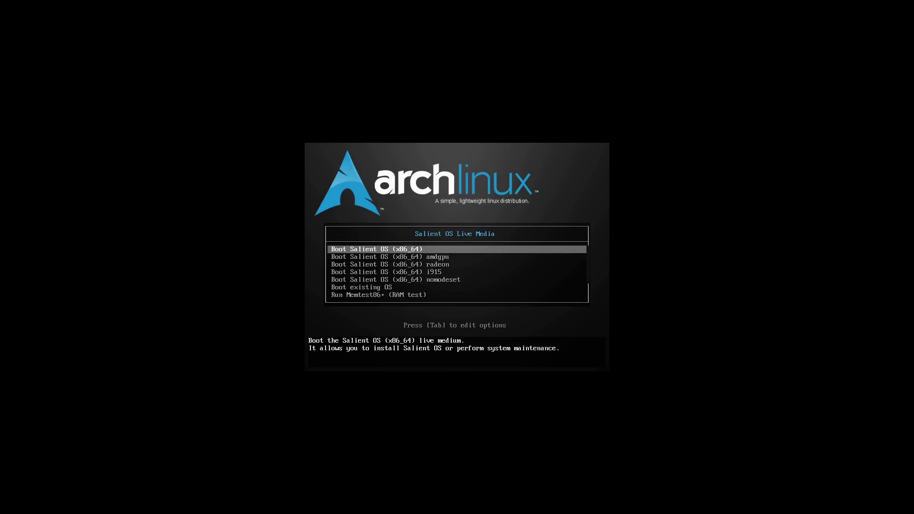
key("Down")
key("Down")
key("Down")
key("Down")
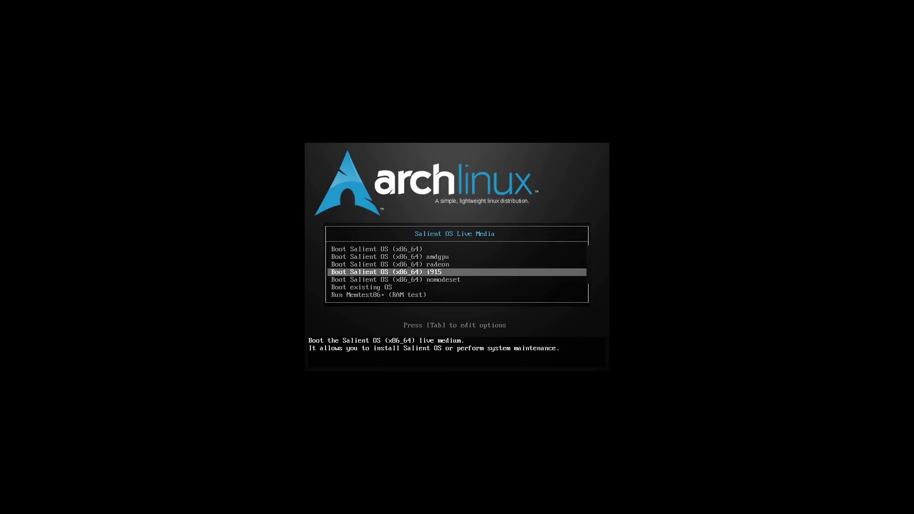
key("Up")
key("Up")
key("Up")
key("Up")
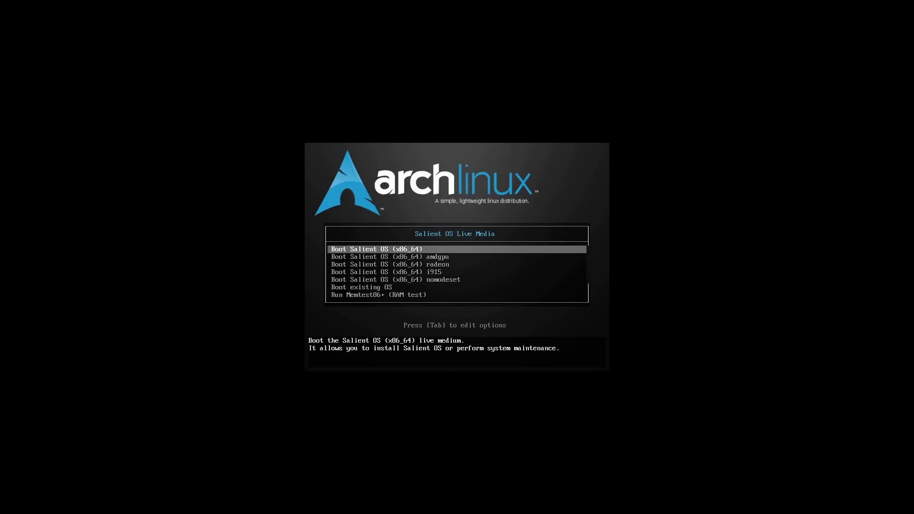
key("Down")
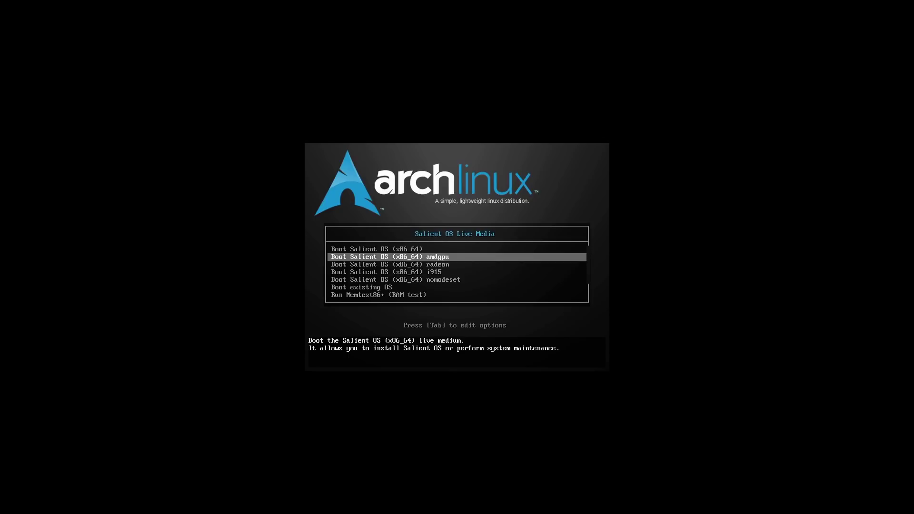
key("Down")
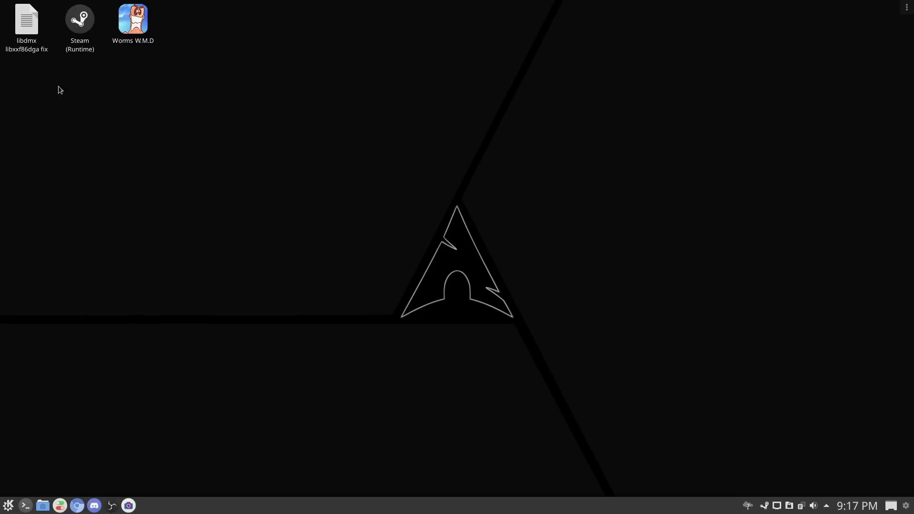
Step: Open the libdmx libxxf86dga fix document from the desktop in LibreOffice Writer
left_click(24, 30)
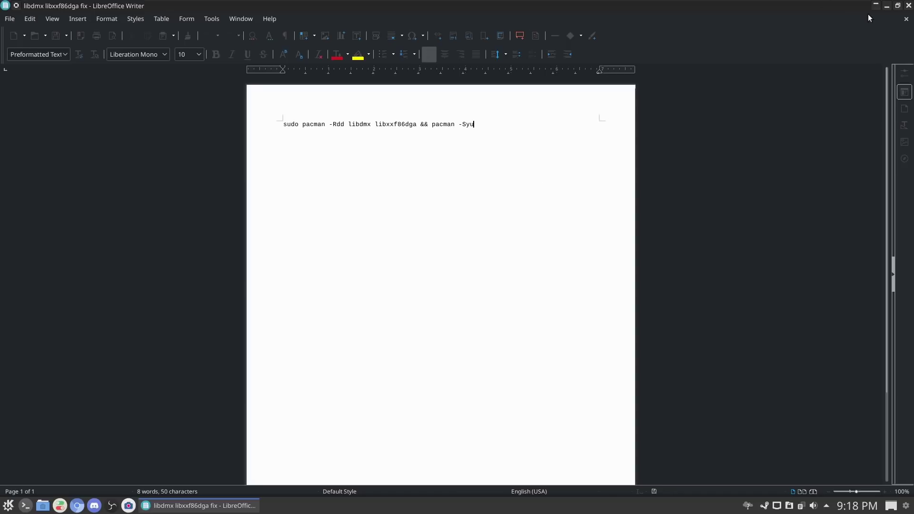
Step: Close the fix note in LibreOffice Writer after reading its pacman command
left_click(908, 5)
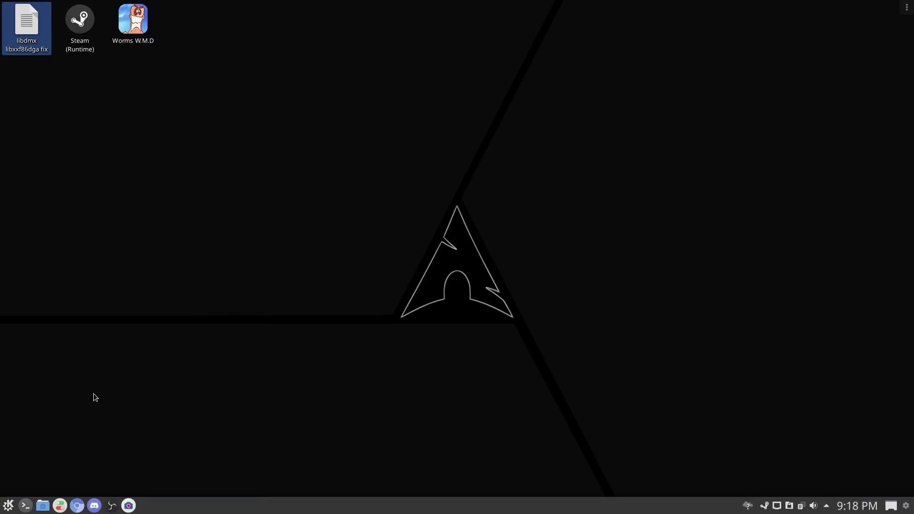
left_click(7, 505)
type("disk")
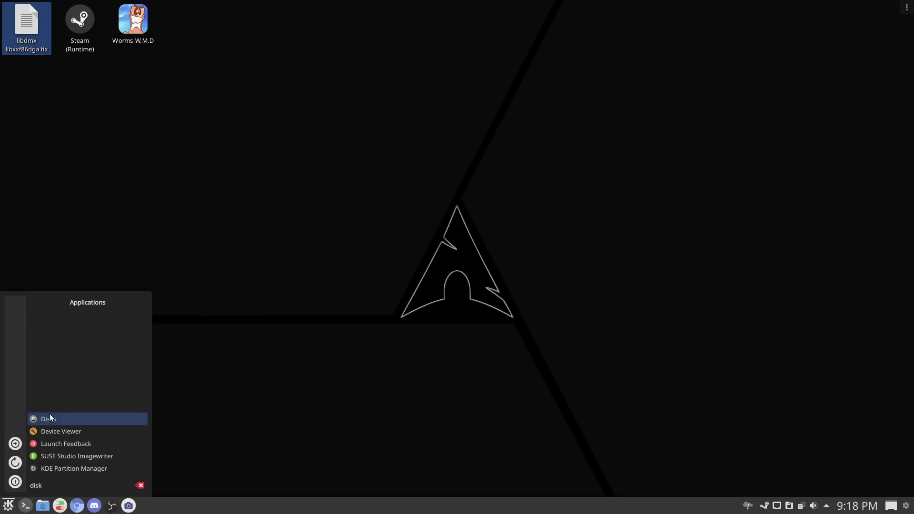
left_click(48, 417)
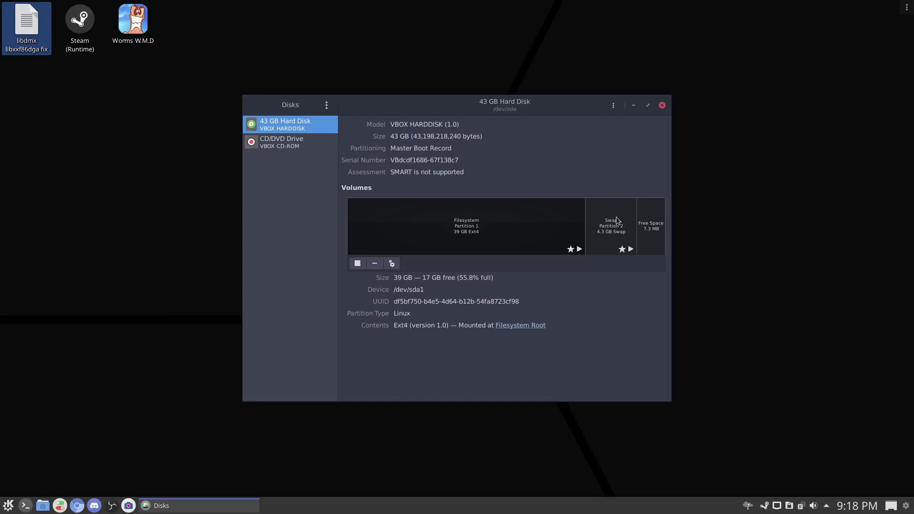
left_click(661, 106)
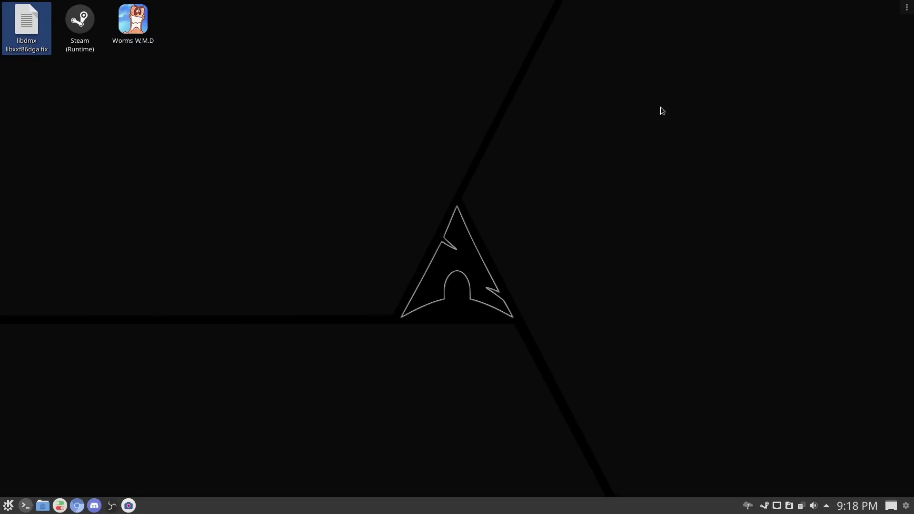
Step: Launch Htop from the launcher with 'ht', check CPU and memory use, then close it
left_click(5, 508)
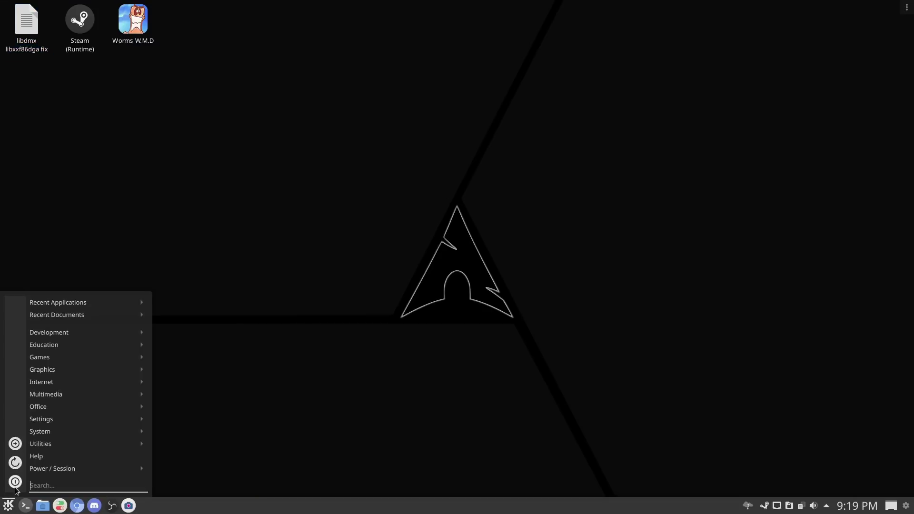
type("ht")
left_click(59, 469)
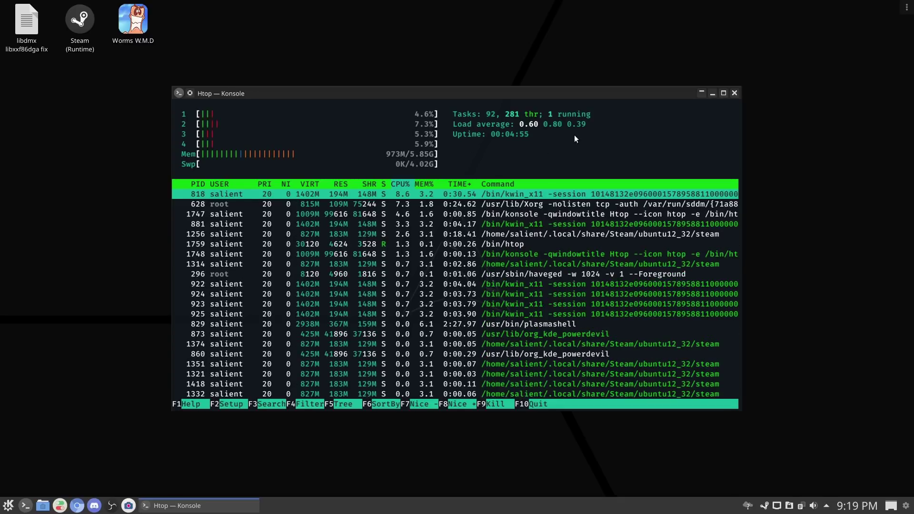
left_click(734, 94)
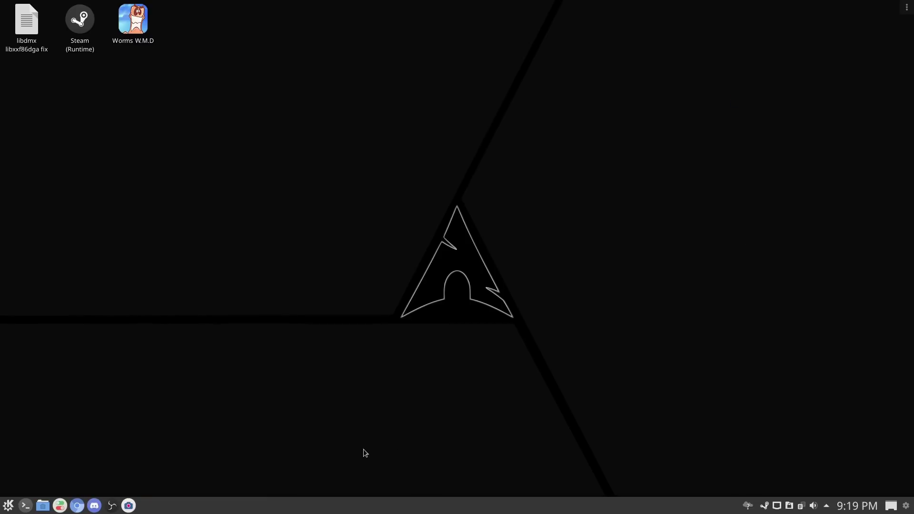
Step: Check the desktop's right-click application menu, then open the desktop toolbox options menu
right_click(404, 149)
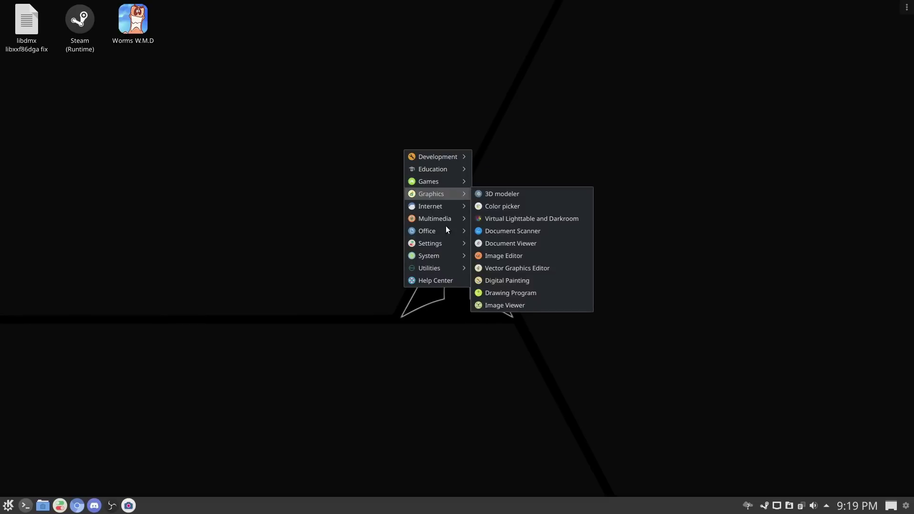
left_click(804, 139)
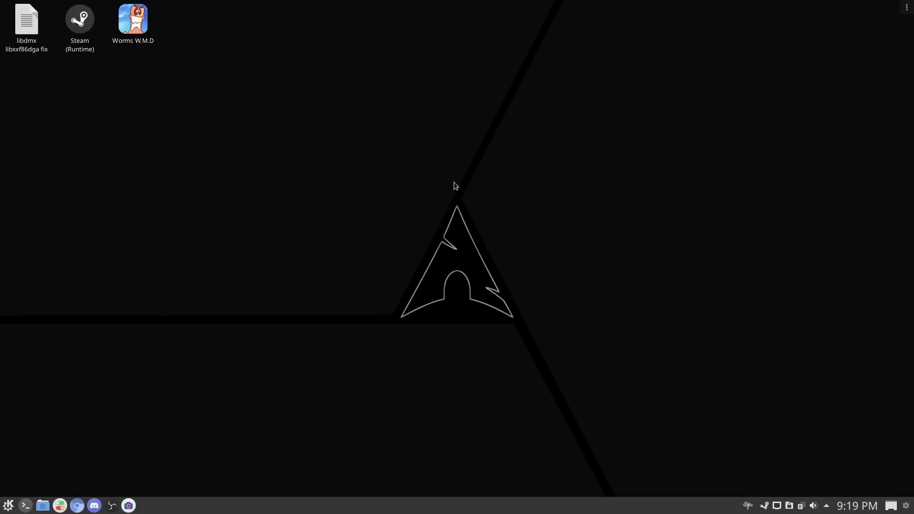
left_click(907, 8)
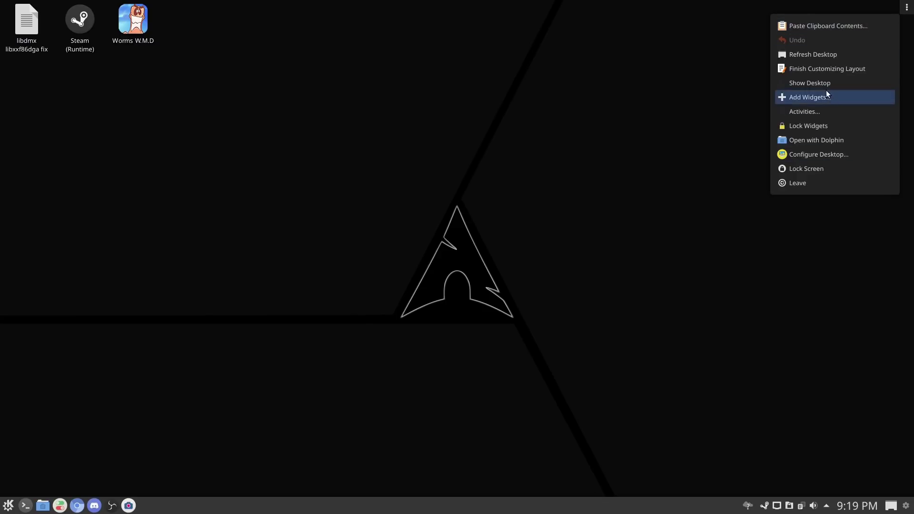
Step: In Configure Desktop, set the forest maze picture as the wallpaper
left_click(818, 154)
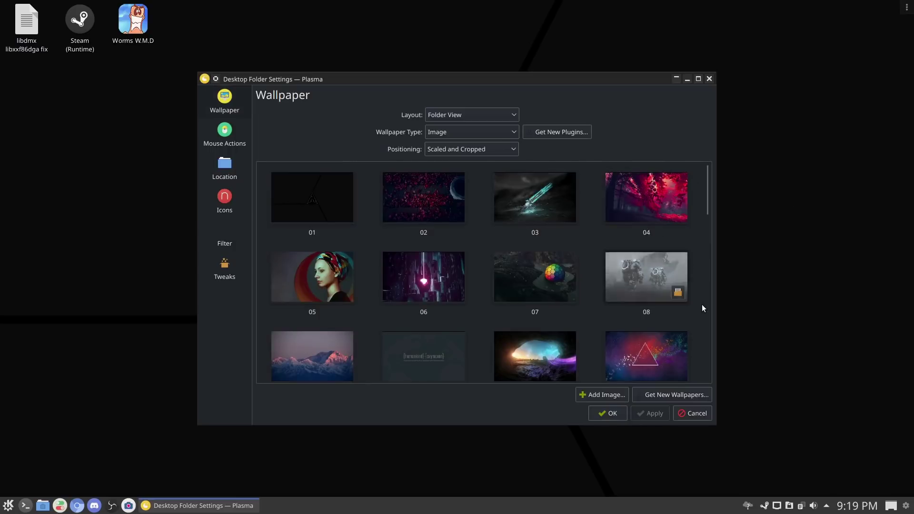
left_click_drag(705, 201, 687, 239)
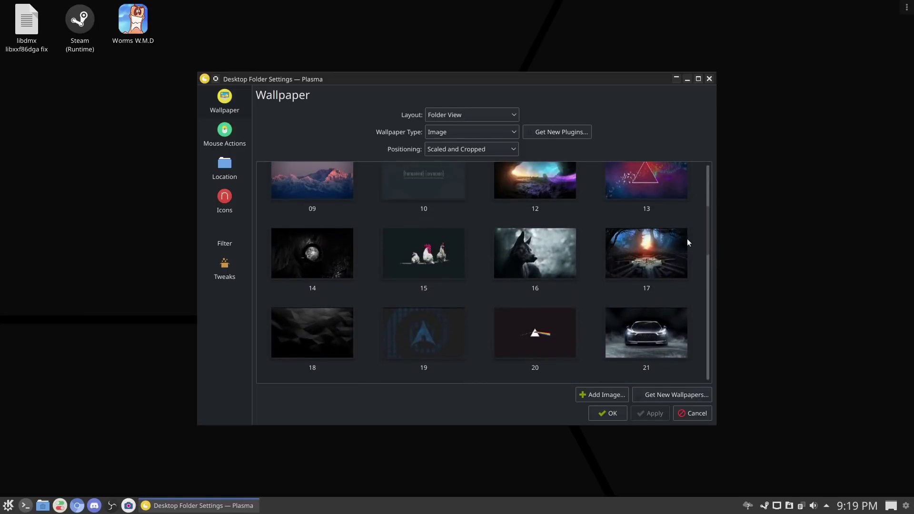
left_click(621, 229)
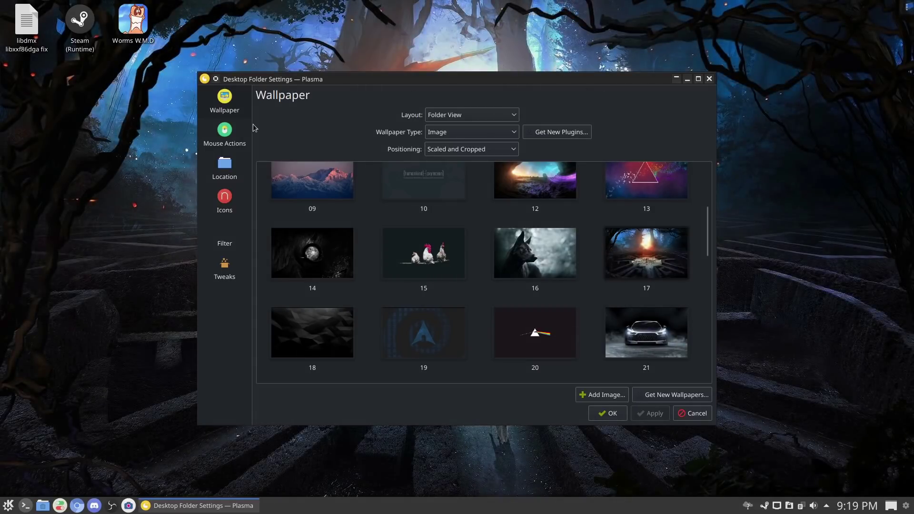
Step: Change the right-button mouse action to Standard Menu, apply it and test it on the desktop
left_click(228, 135)
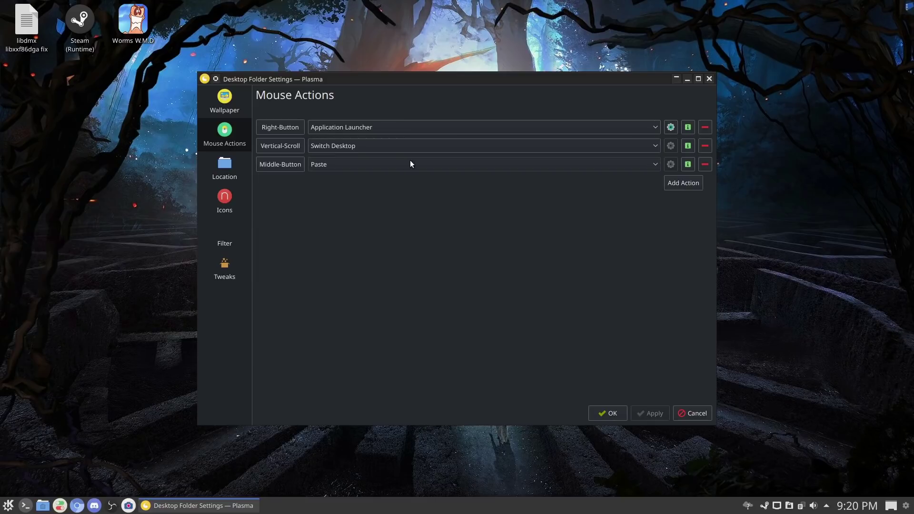
left_click(655, 126)
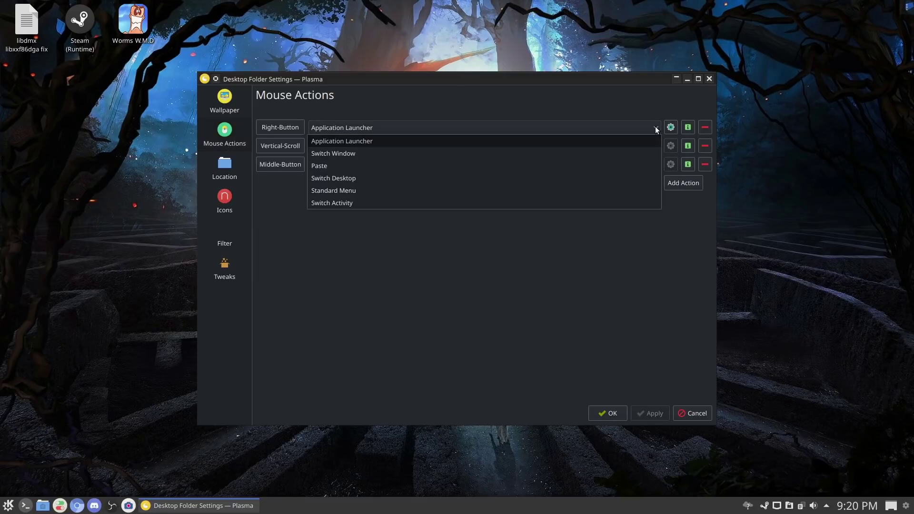
left_click(473, 192)
left_click(641, 412)
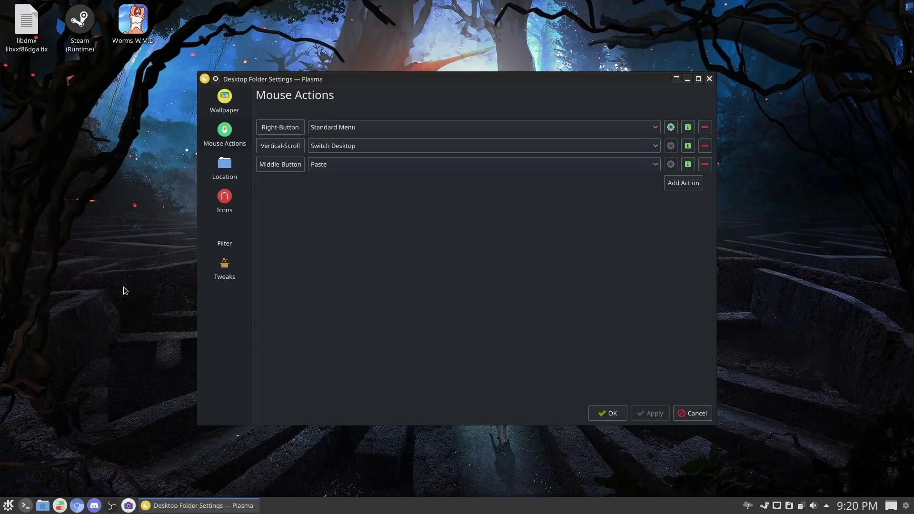
right_click(84, 270)
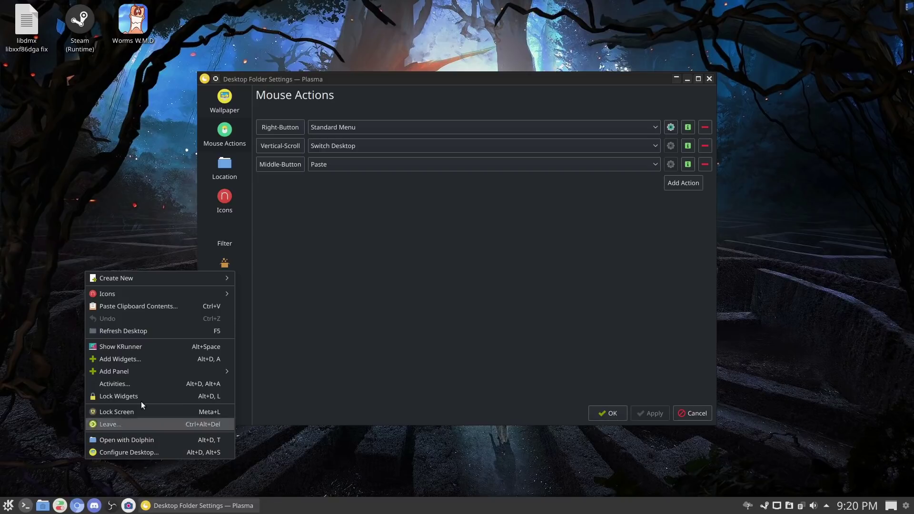
mouse_move(151, 366)
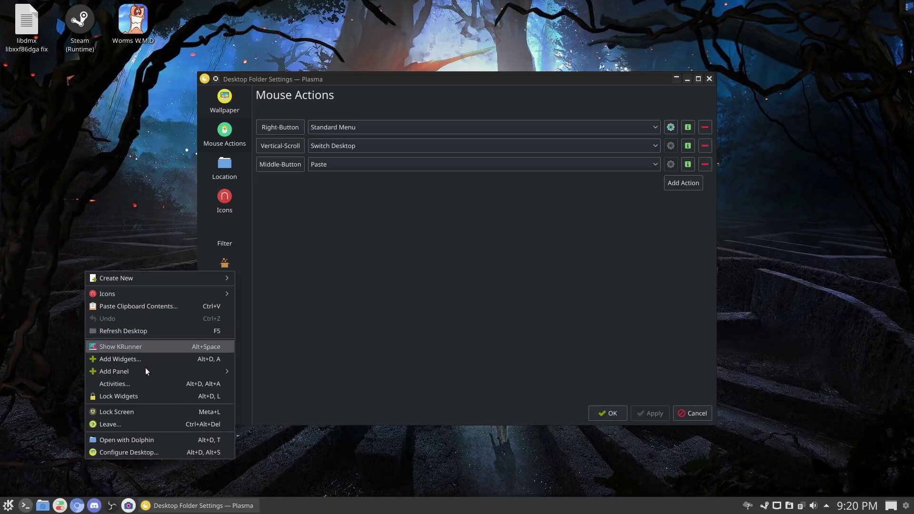
left_click(641, 130)
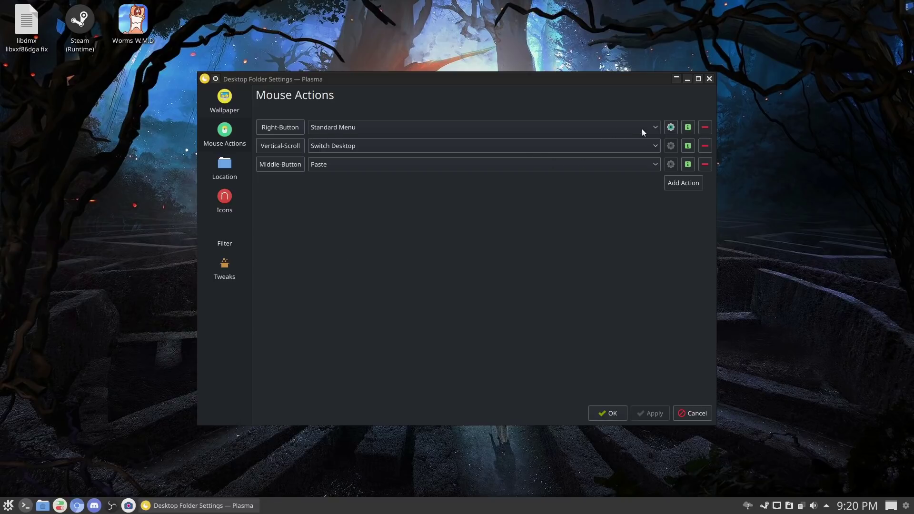
Step: Restore the right-button action to Application Launcher, verify it, and close the settings window
left_click(641, 128)
left_click(513, 142)
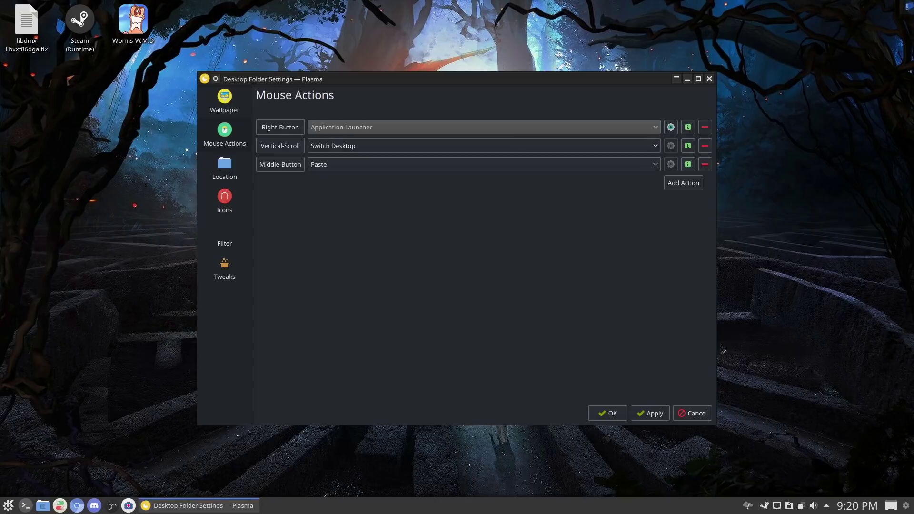
left_click(651, 413)
right_click(145, 251)
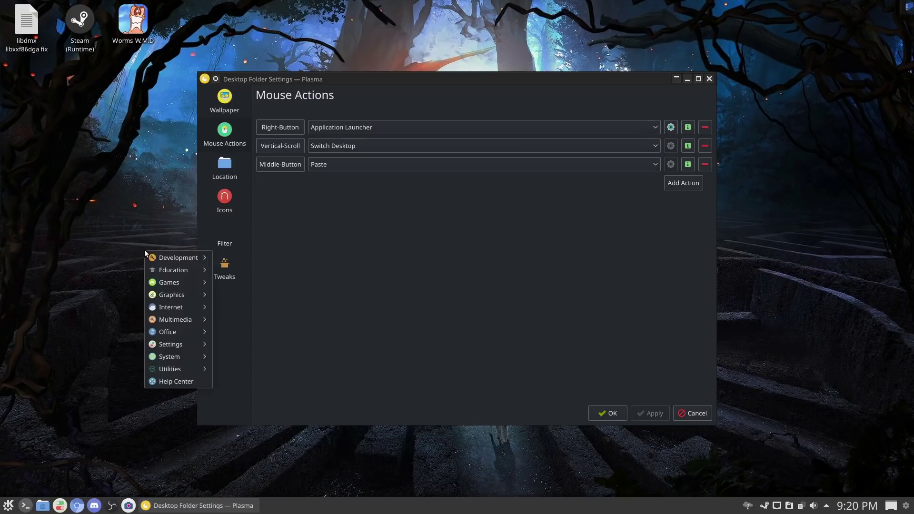
left_click(122, 202)
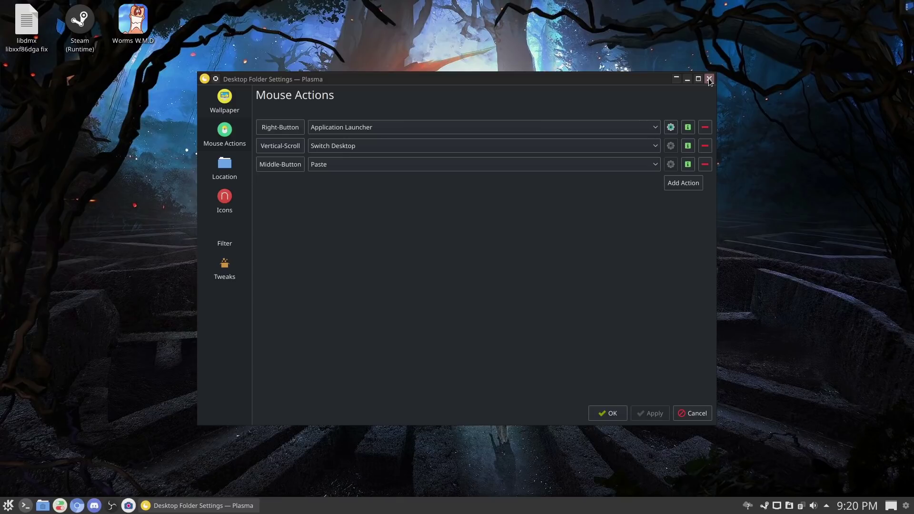
left_click_drag(595, 75, 633, 64)
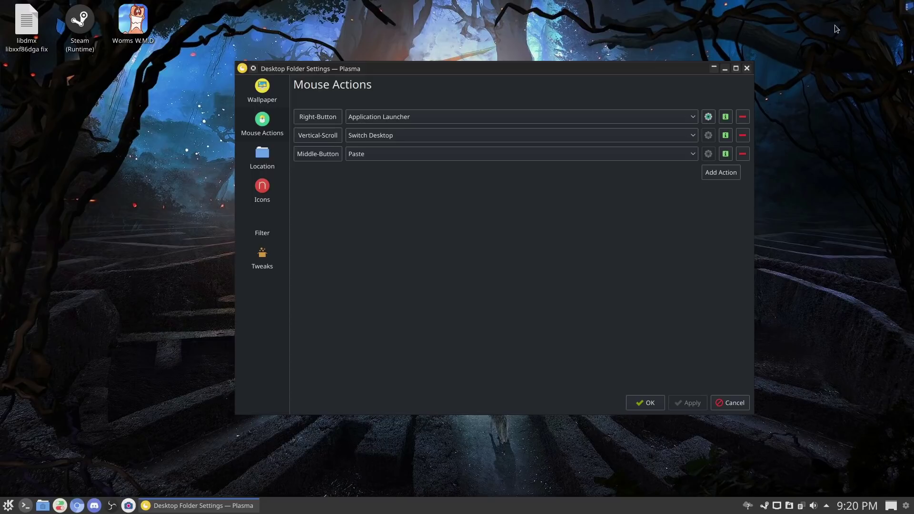
left_click(746, 69)
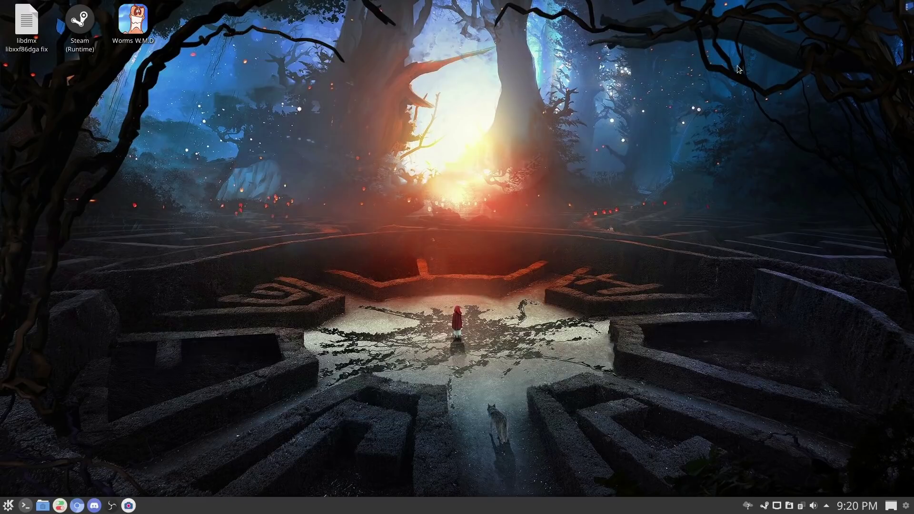
Step: Open the Plasma application launcher on the forest maze desktop
left_click(110, 508)
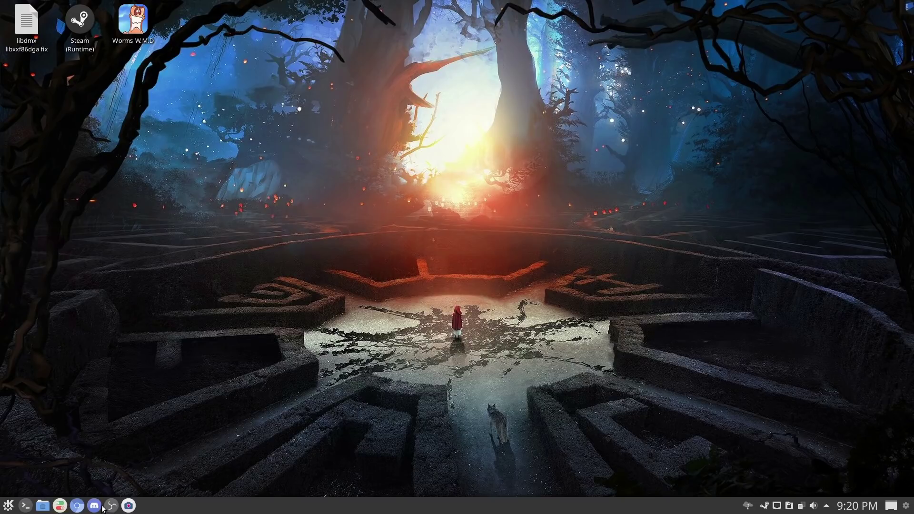
left_click(8, 505)
mouse_move(89, 329)
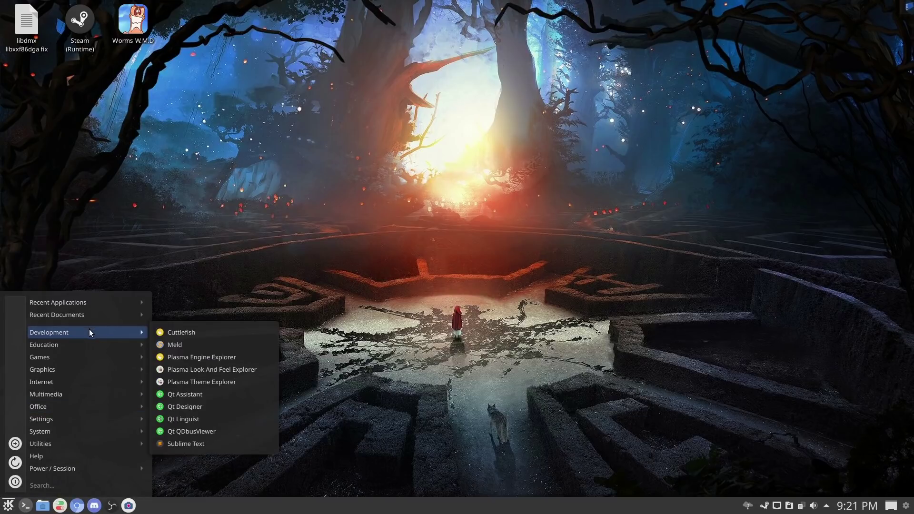
mouse_move(94, 345)
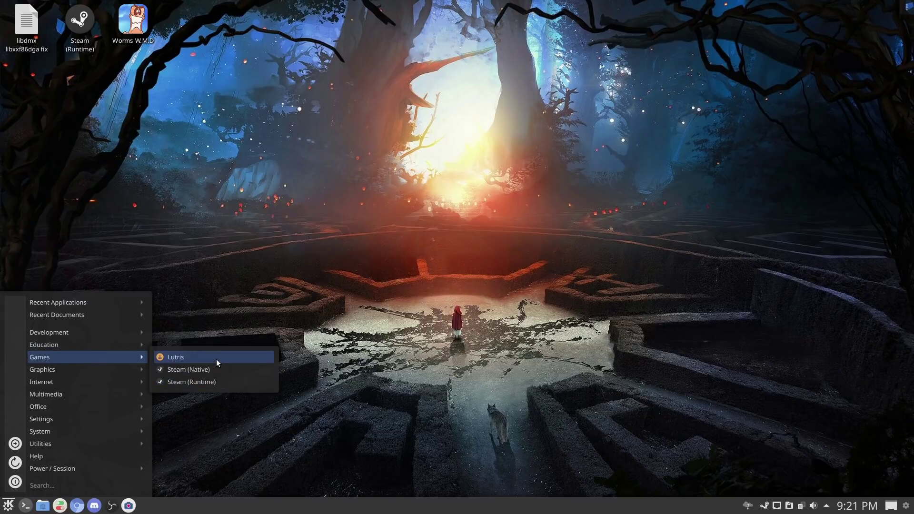
left_click(299, 253)
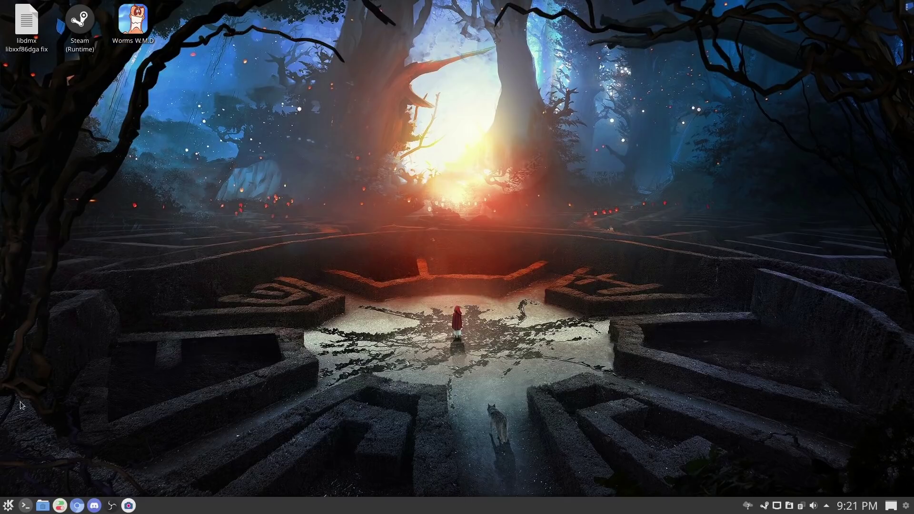
left_click(9, 505)
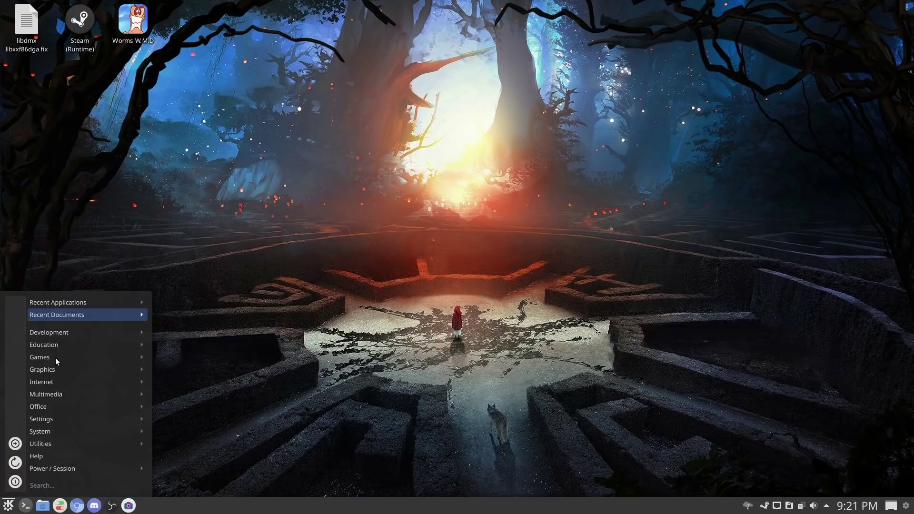
Step: Browse the launcher categories to the Settings group listing Add/Remove Software and System Settings
mouse_move(53, 366)
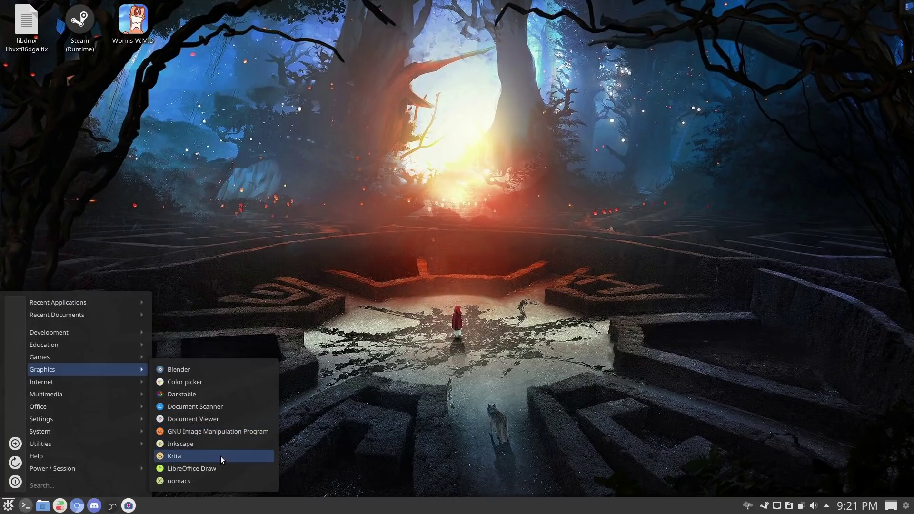
mouse_move(95, 381)
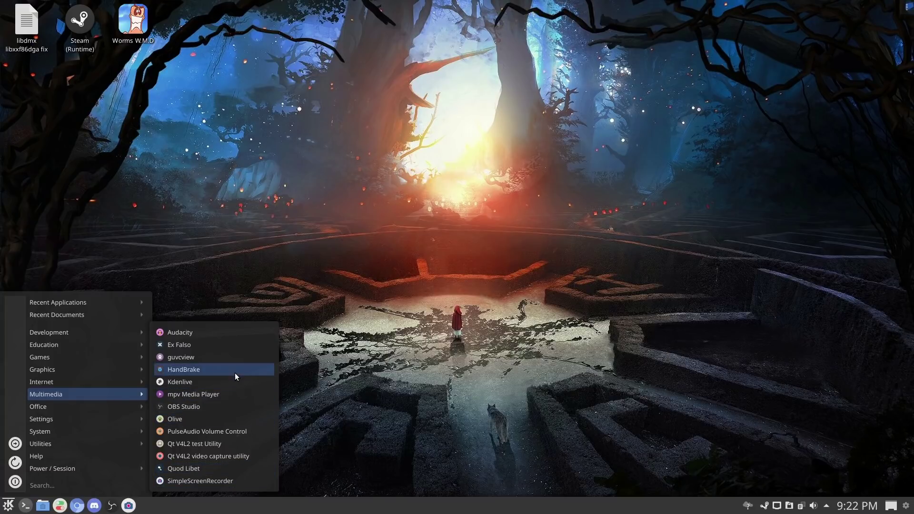
mouse_move(136, 406)
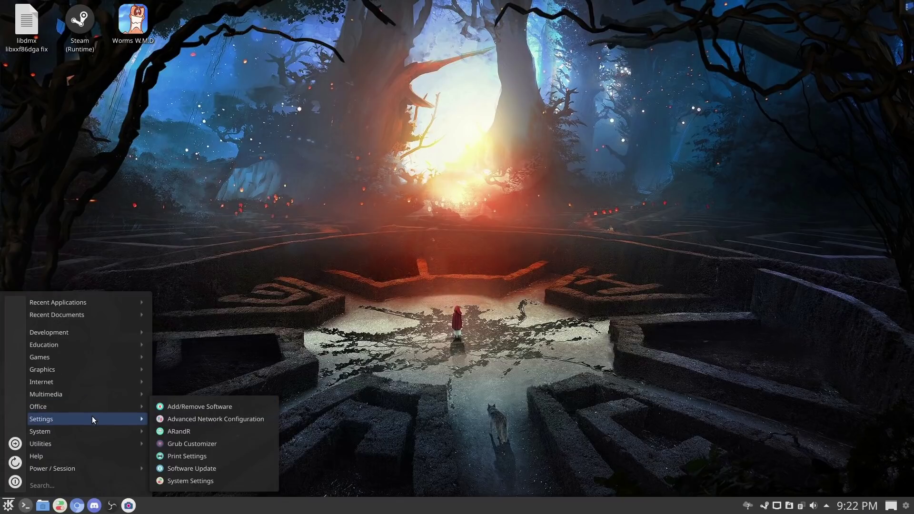
Step: Launch the Pamac package manager and switch it to list all packages
left_click(203, 404)
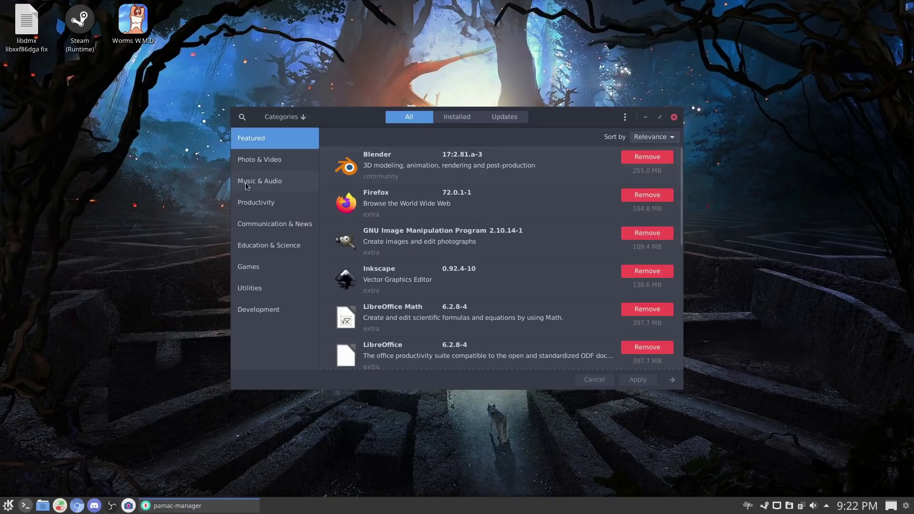
left_click(241, 117)
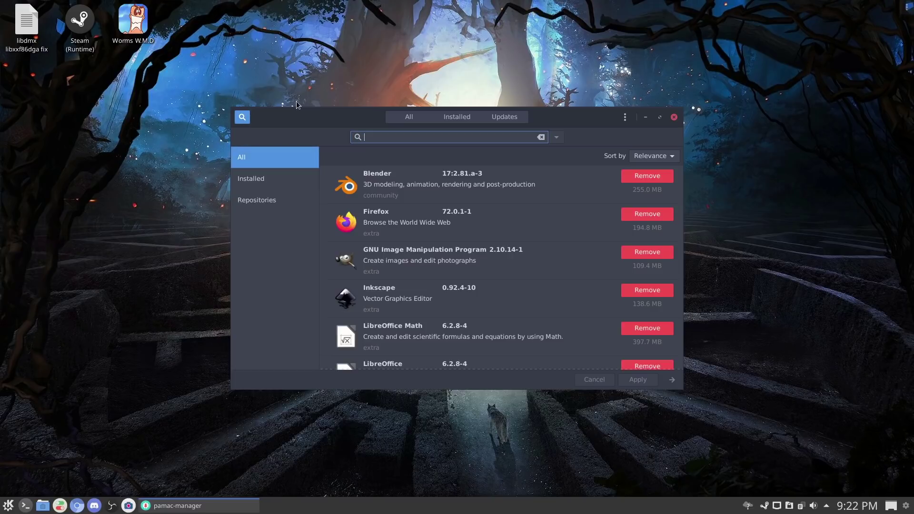
left_click(430, 117)
Step: Queue Brasero from the Photo & Video category for installation and apply the pending change
left_click(282, 153)
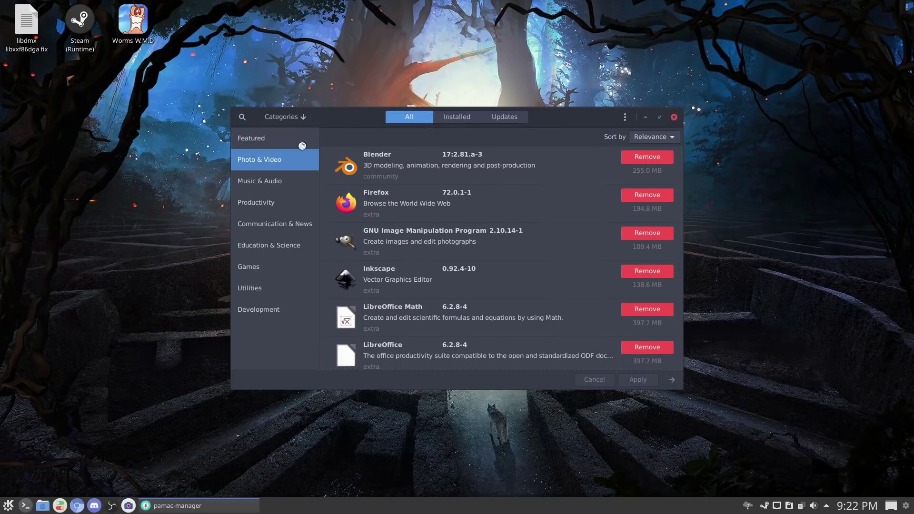
scroll(466, 195, "down", 12)
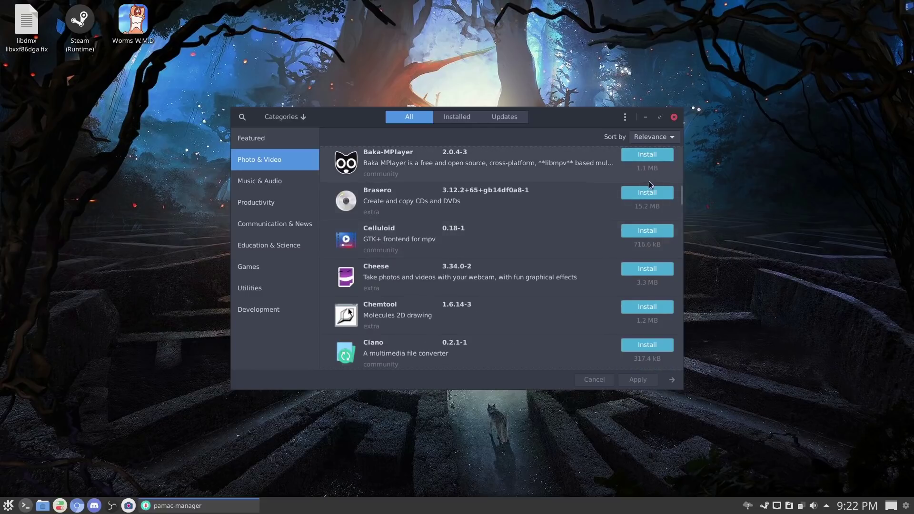
left_click(650, 191)
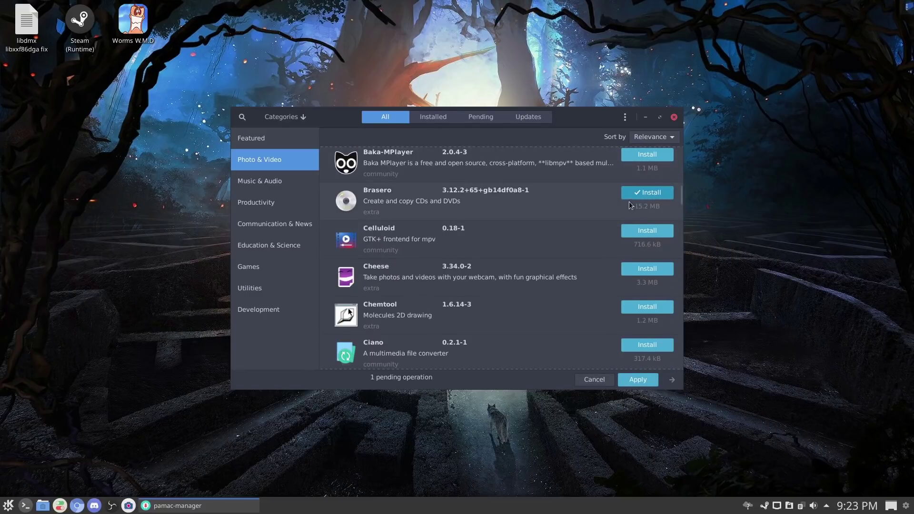
left_click(647, 381)
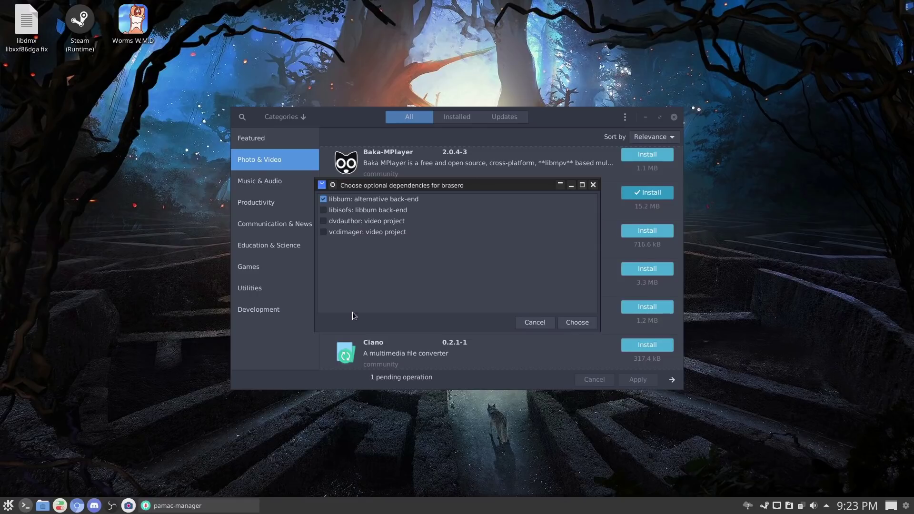
Step: Accept libburn as Brasero's optional dependency and authorise with the account password
left_click(582, 324)
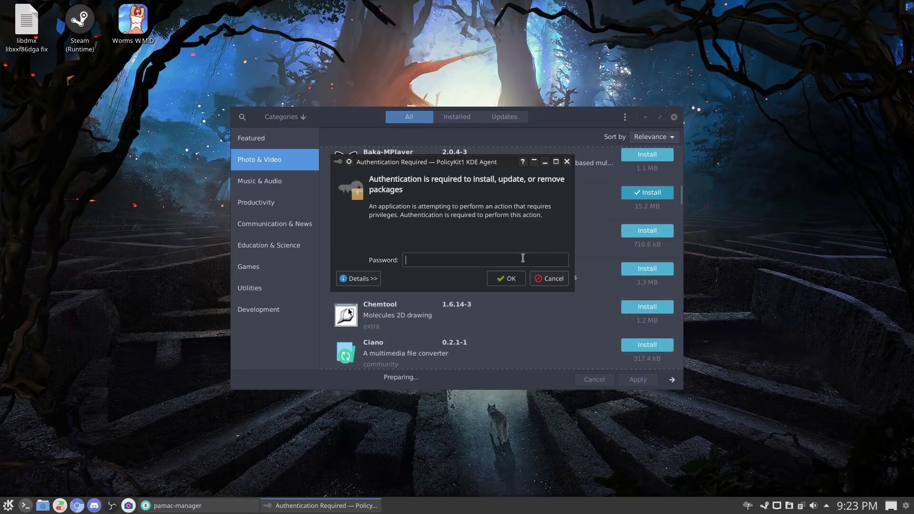
type("***")
left_click(502, 281)
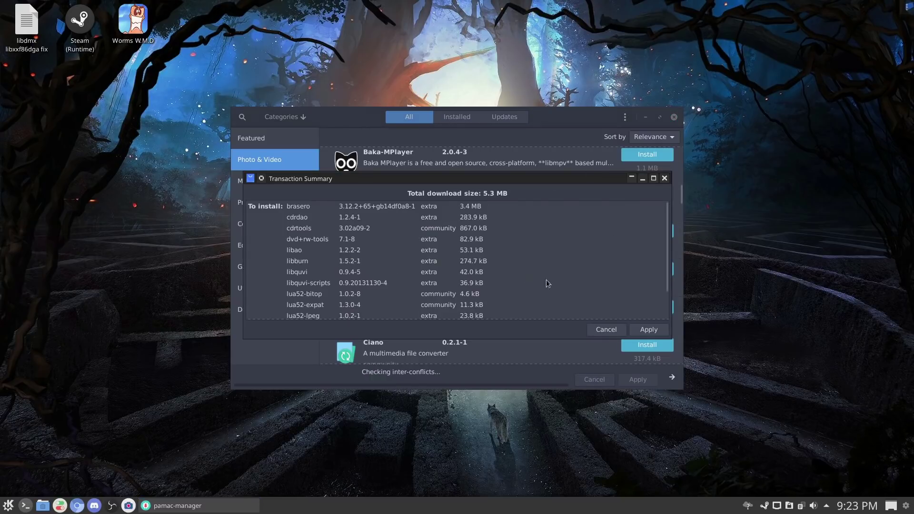
Step: Approve the 5.3 MB Brasero transaction, then move the Pamac window up and right
scroll(567, 279, "down", 2)
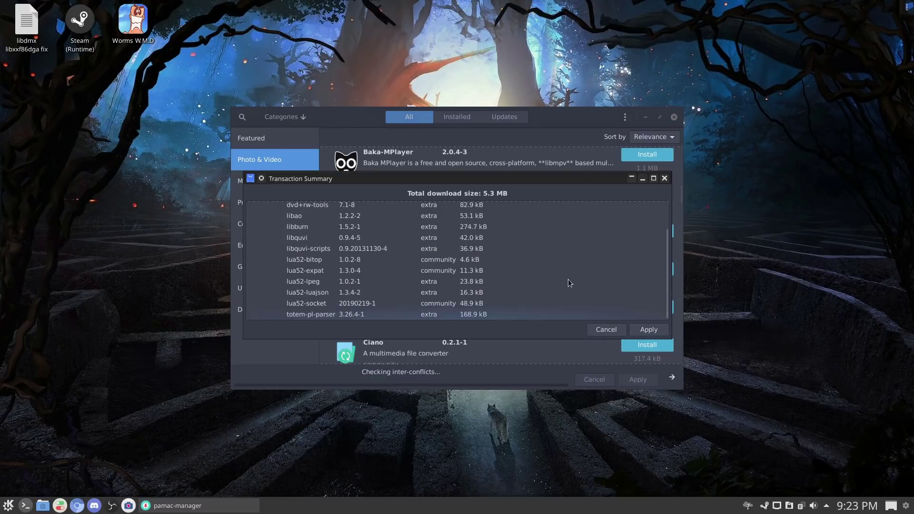
left_click(657, 330)
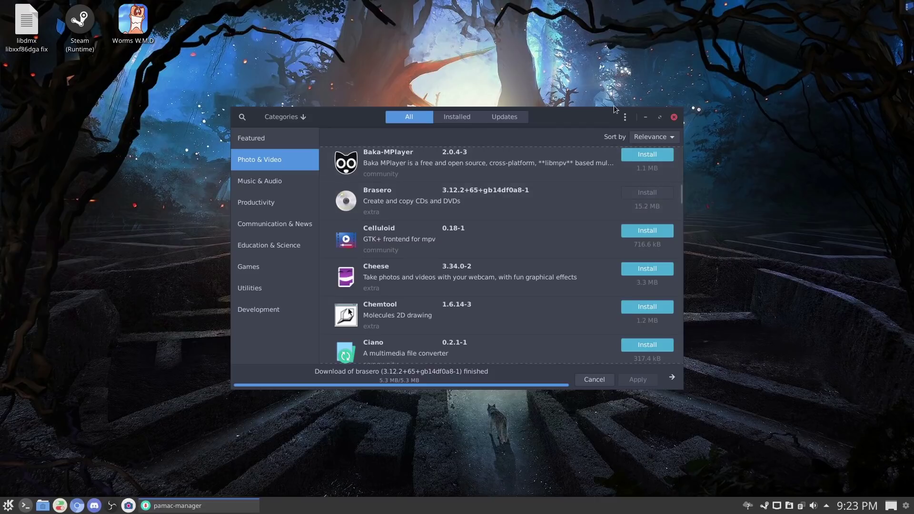
left_click_drag(578, 117, 726, 72)
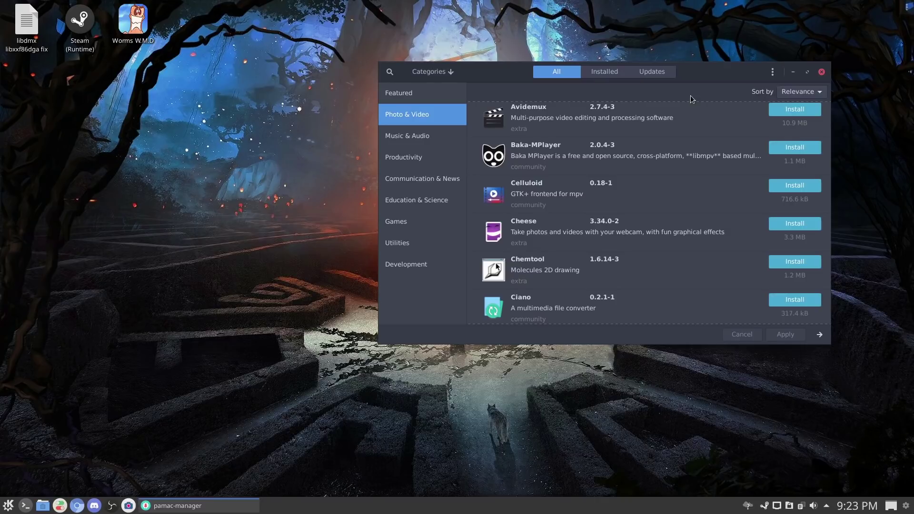
left_click(822, 72)
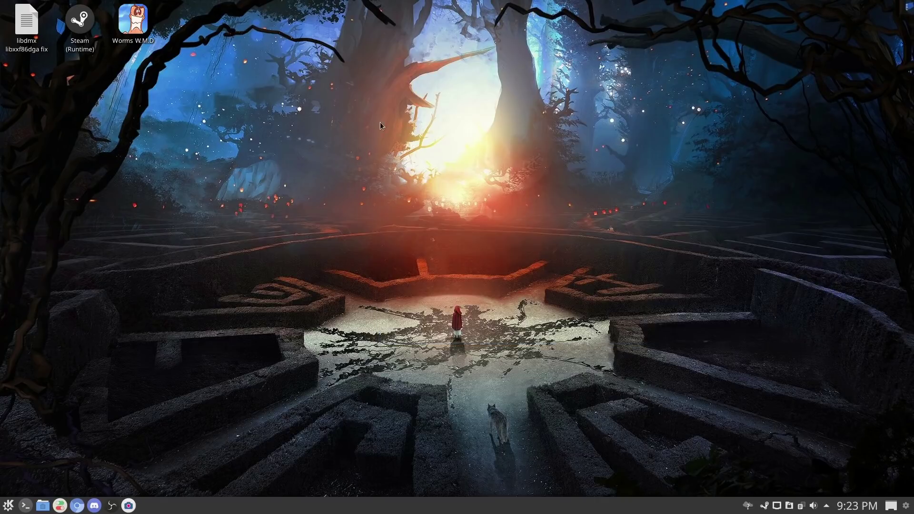
left_click(8, 505)
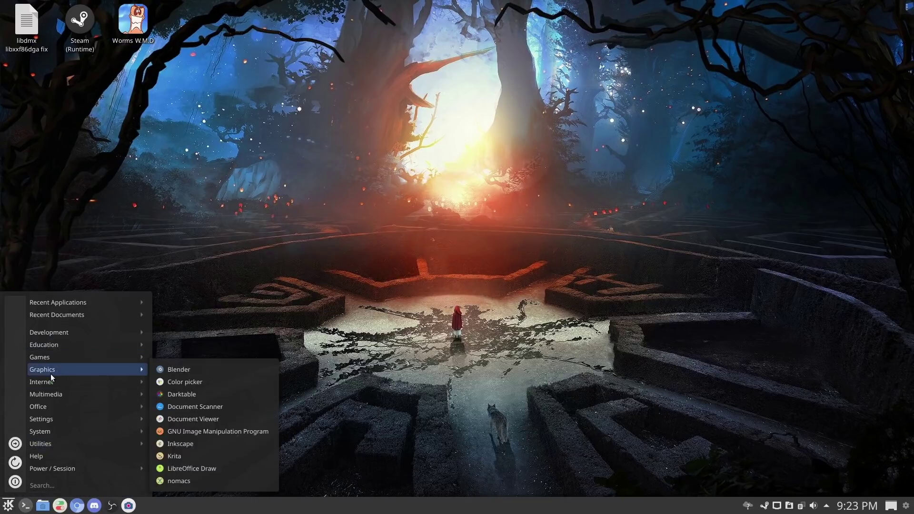
mouse_move(49, 379)
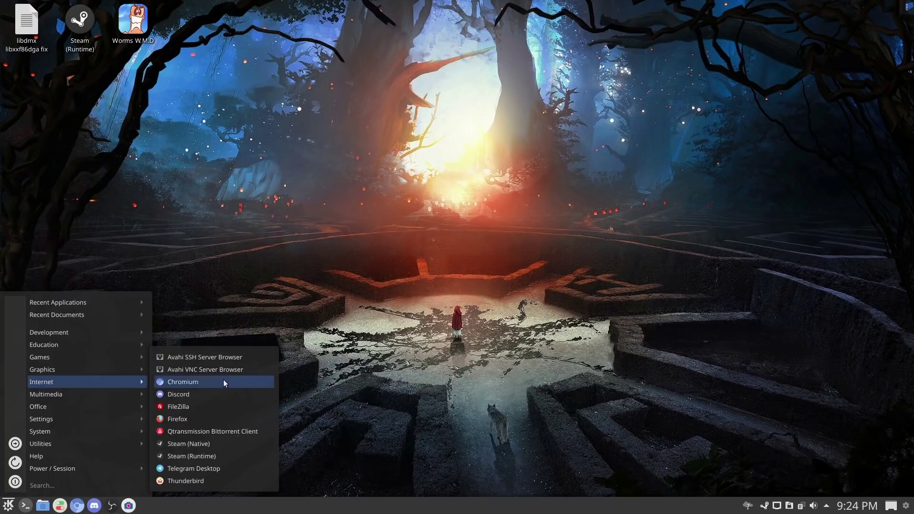
mouse_move(103, 393)
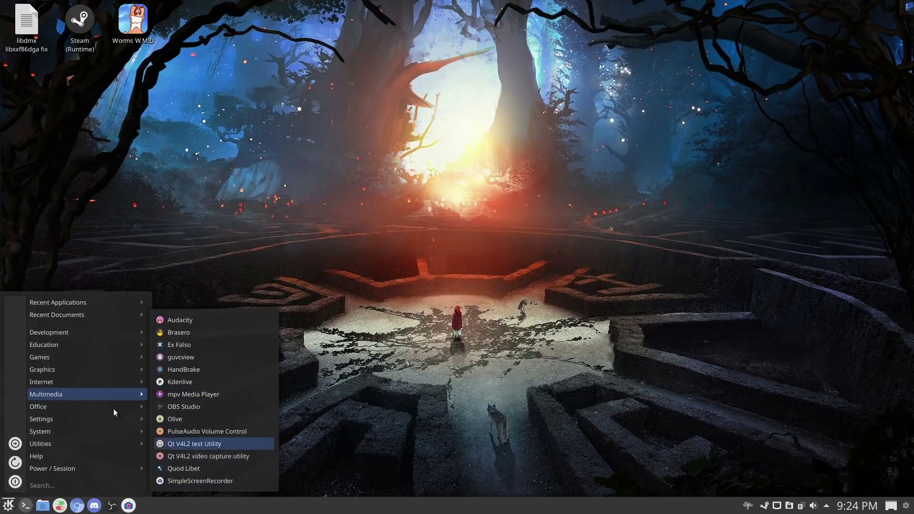
mouse_move(57, 421)
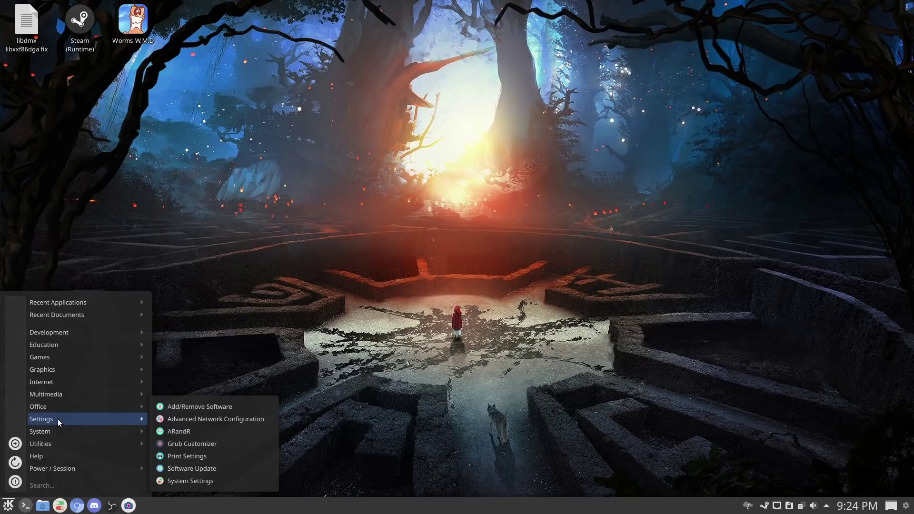
mouse_move(87, 331)
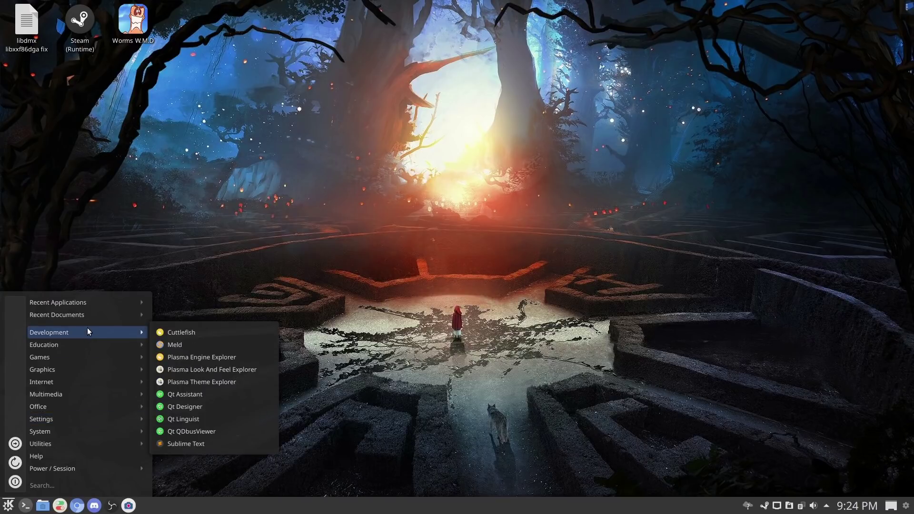
mouse_move(85, 344)
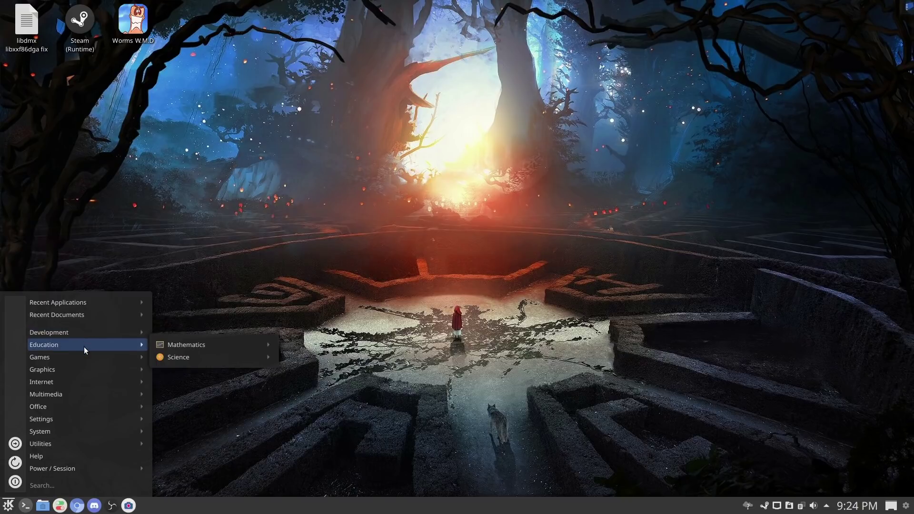
mouse_move(84, 361)
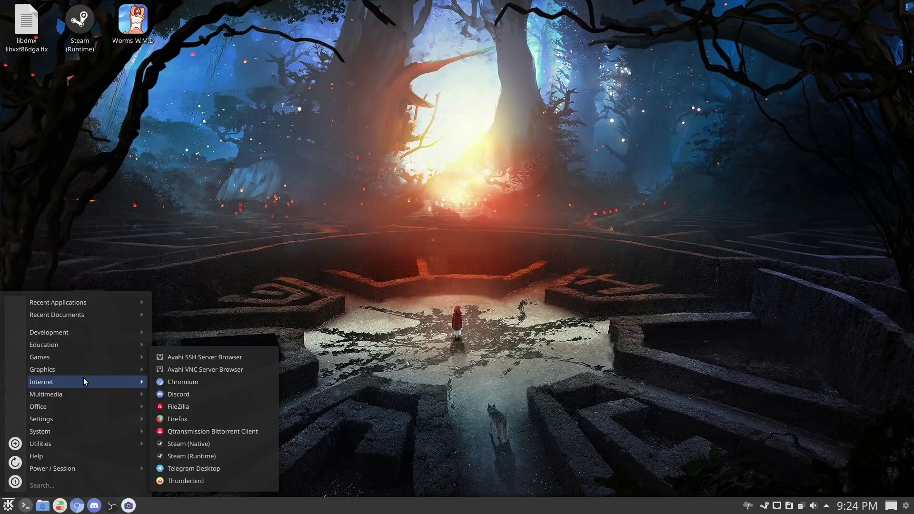
mouse_move(138, 395)
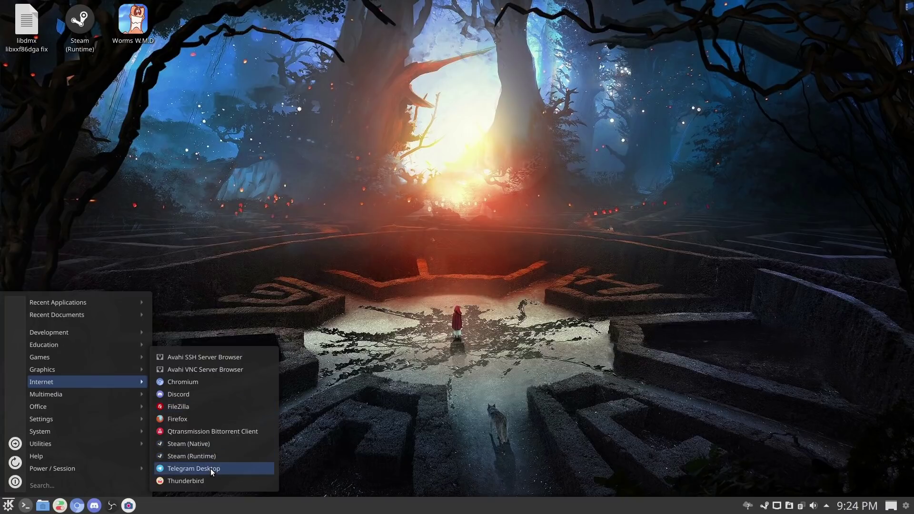
mouse_move(69, 397)
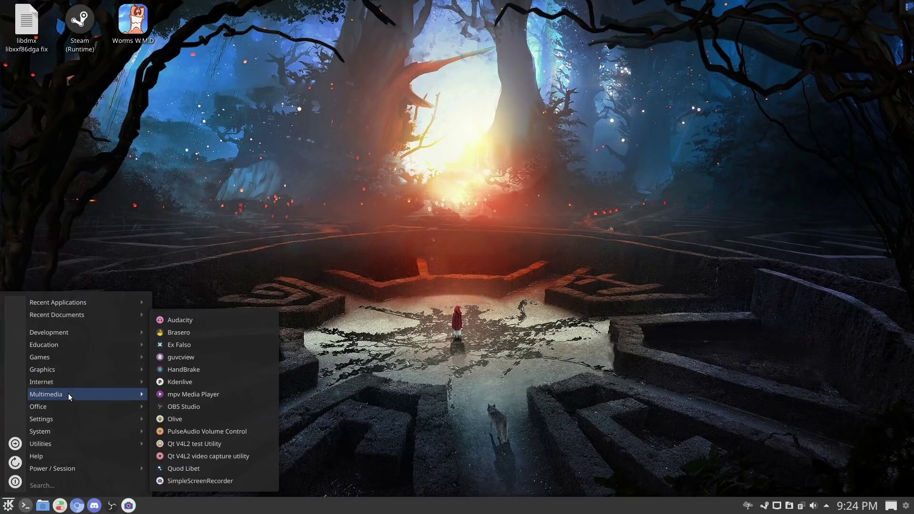
left_click(6, 509)
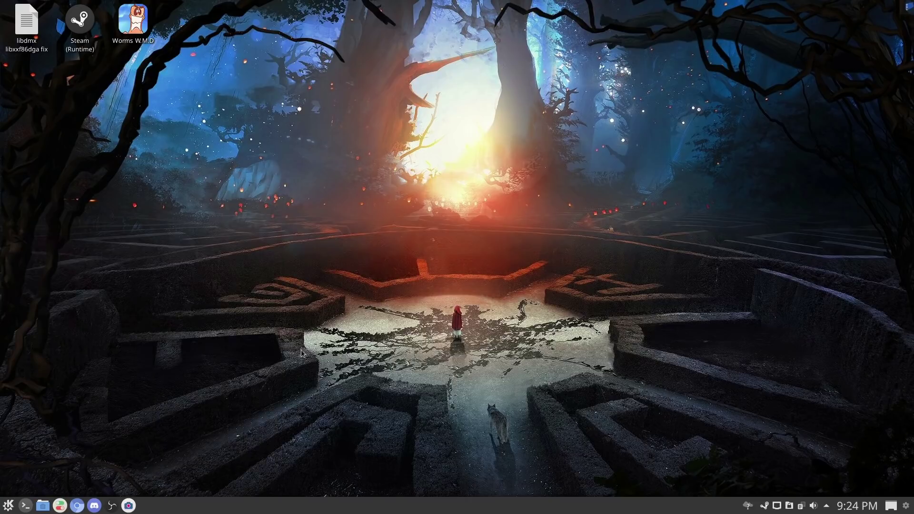
left_click(6, 509)
type("sys")
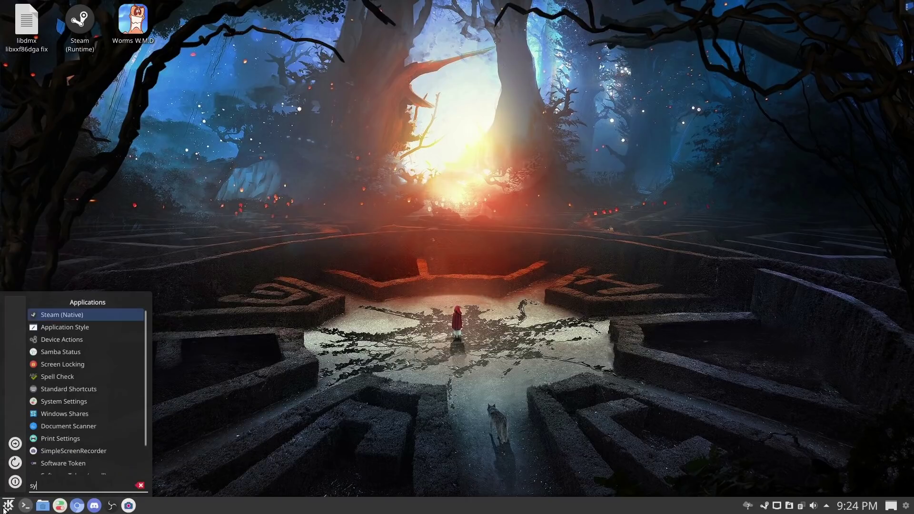
left_click(87, 333)
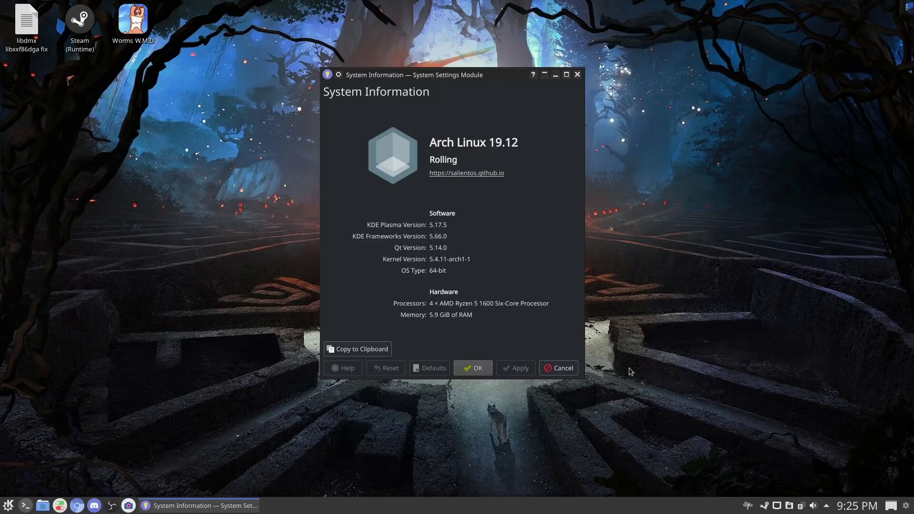
left_click(563, 367)
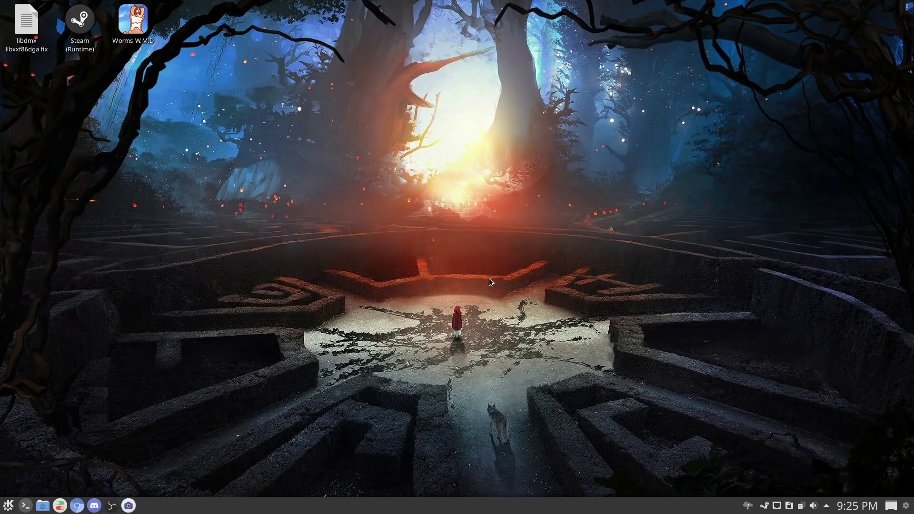
left_click(60, 505)
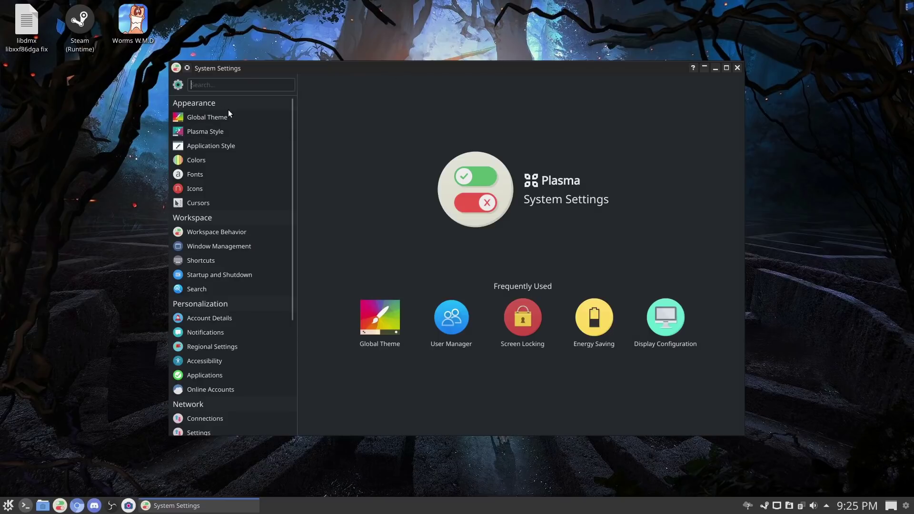
left_click(211, 132)
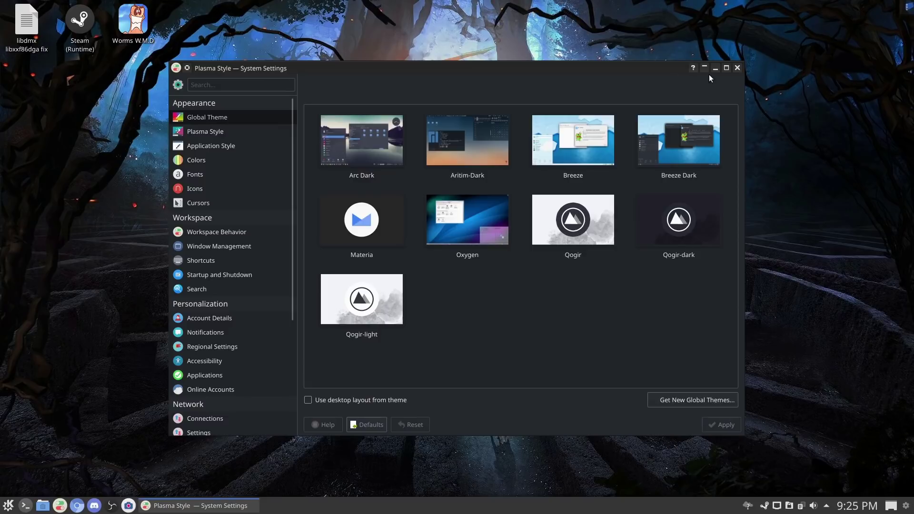
left_click(9, 505)
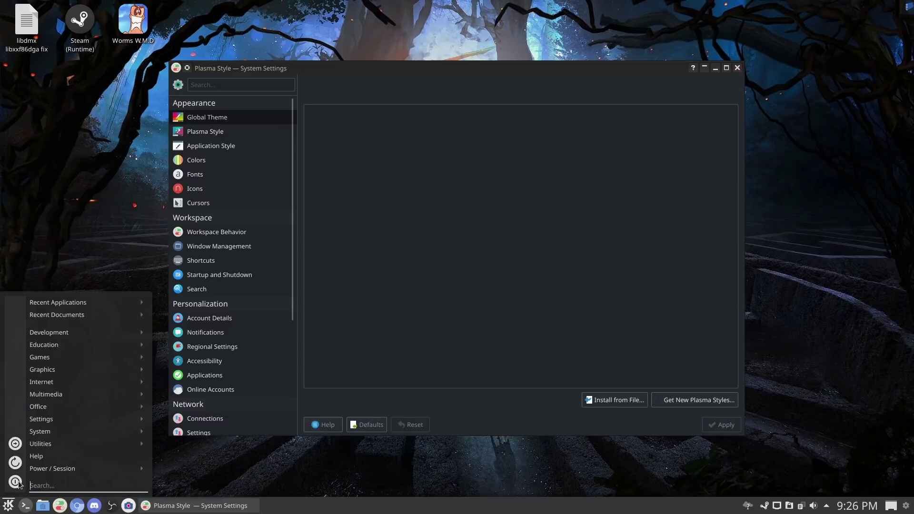
type("gr")
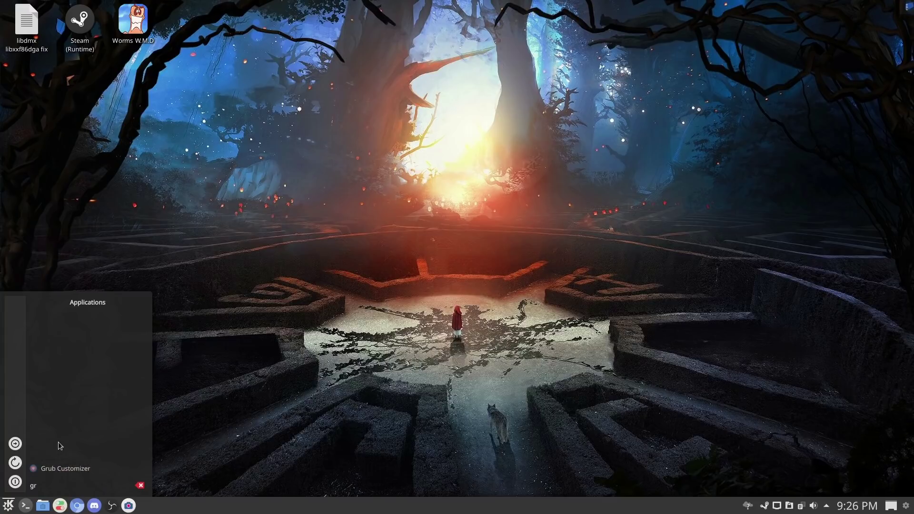
key("BackSpace")
key("BackSpace")
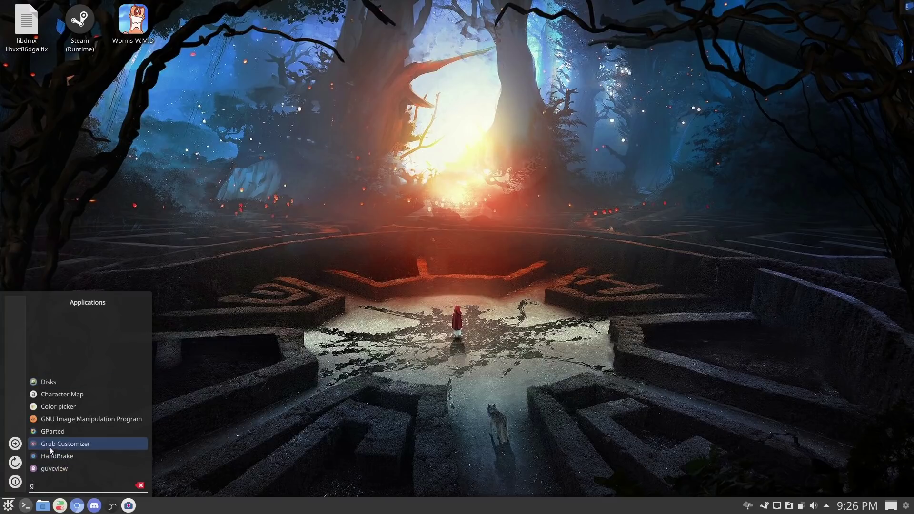
key("BackSpace")
key("Escape")
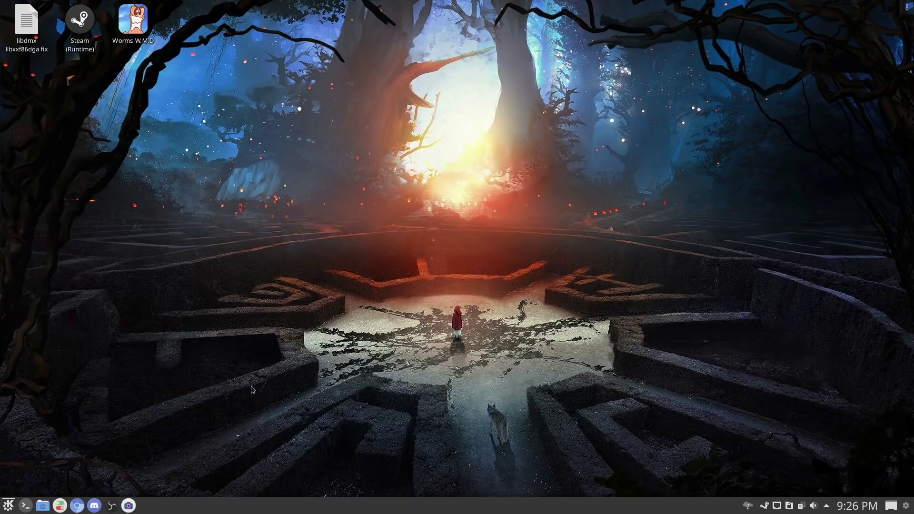